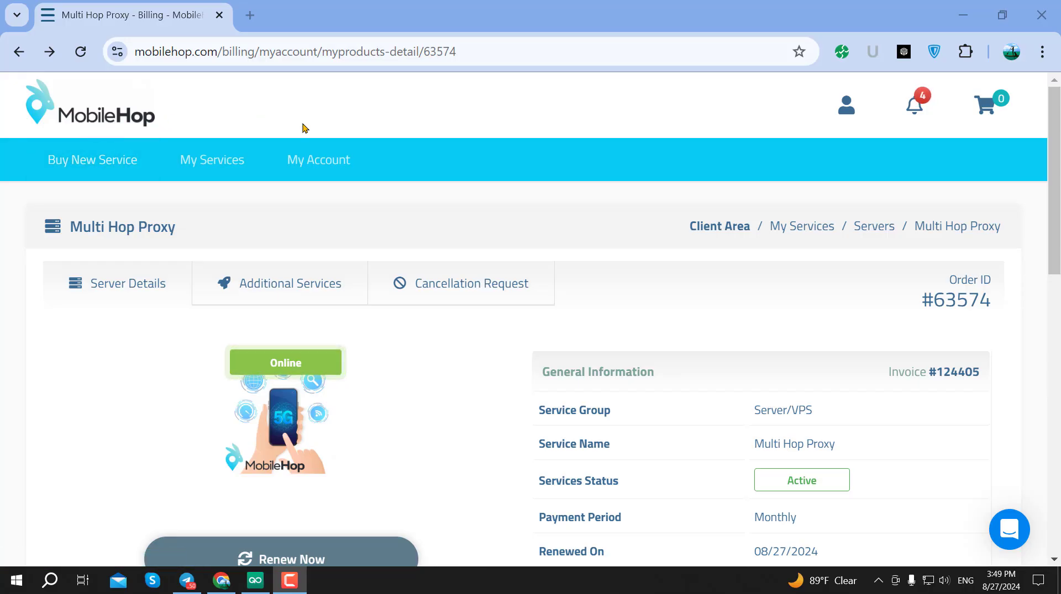
# Step: Look over the Multi Hop Proxy service page, including its general information, billing dates, amount and license section
pyautogui.scroll(-3, 446, 305)
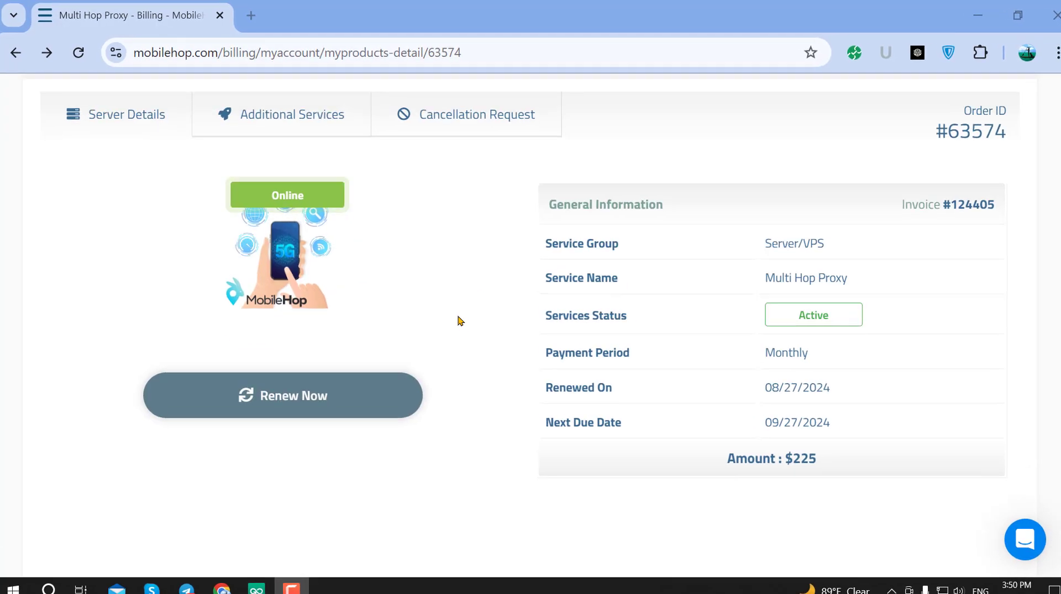
pyautogui.scroll(3, 452, 313)
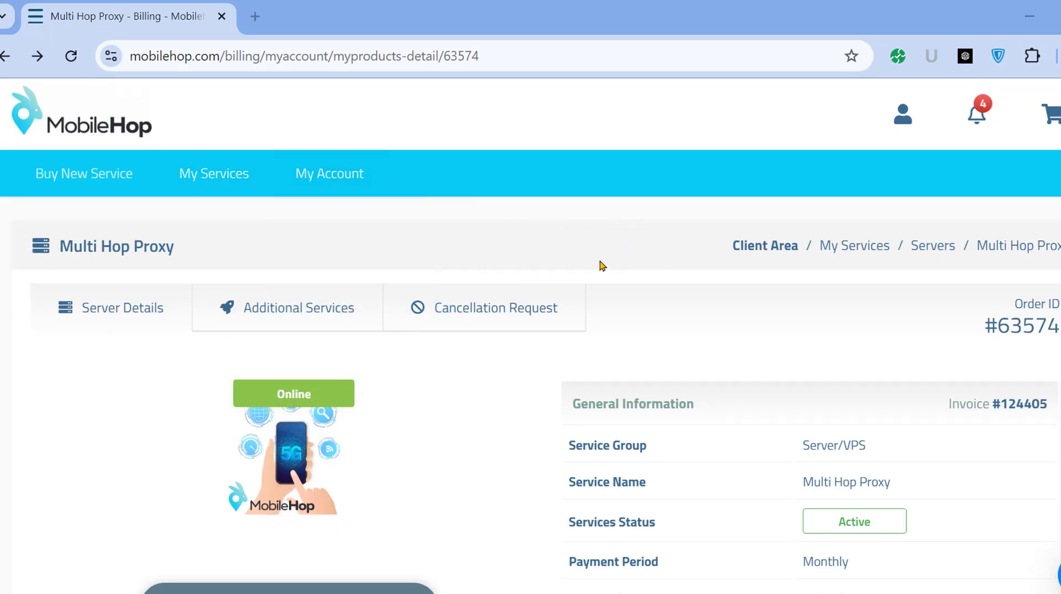
pyautogui.scroll(-6, 540, 310)
pyautogui.scroll(2, 488, 326)
pyautogui.scroll(-5, 486, 326)
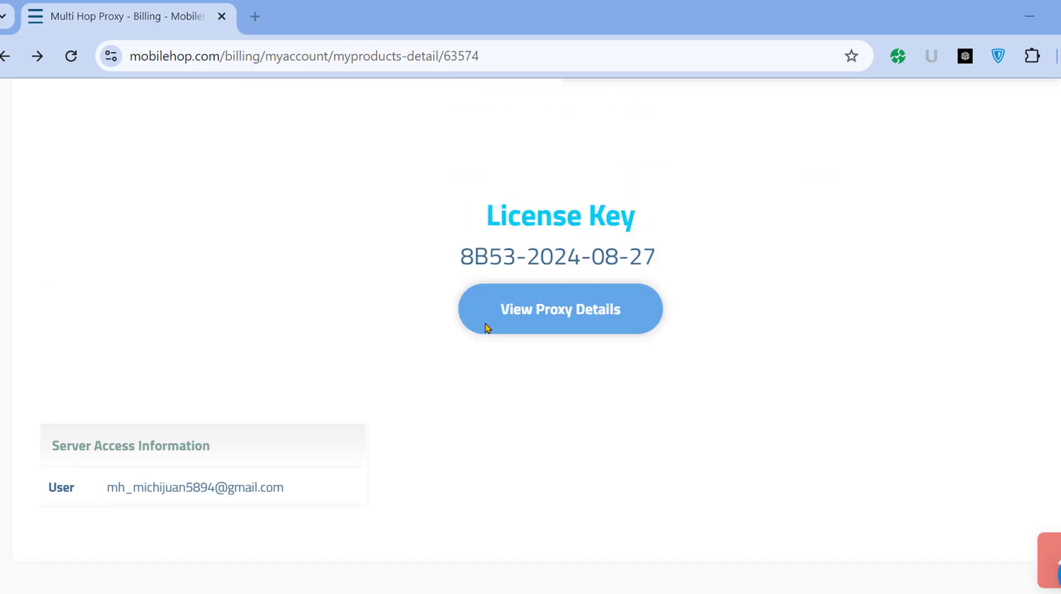
pyautogui.scroll(10, 486, 325)
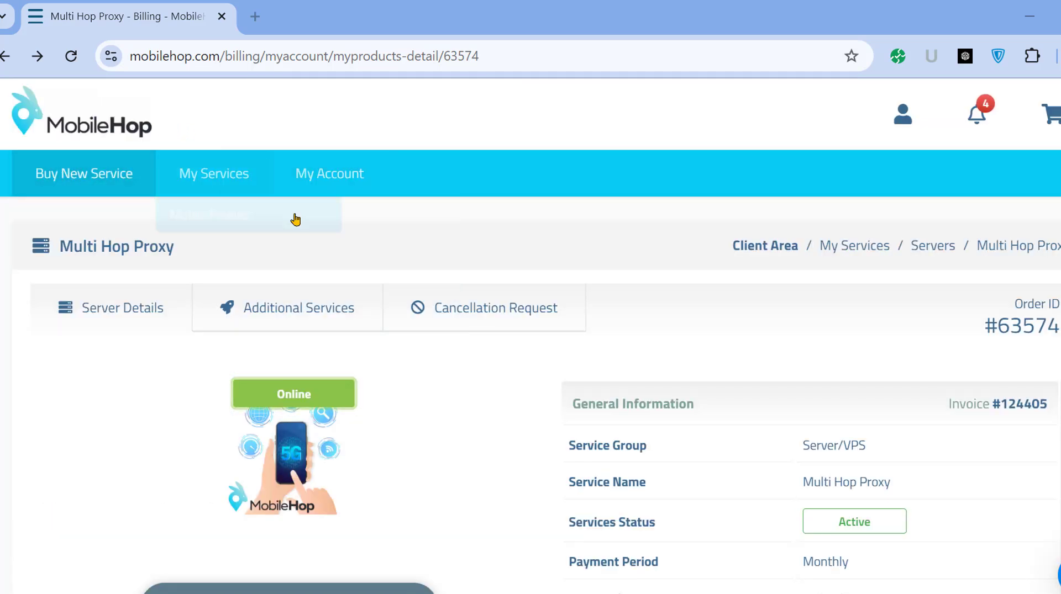
pyautogui.scroll(-3, 375, 194)
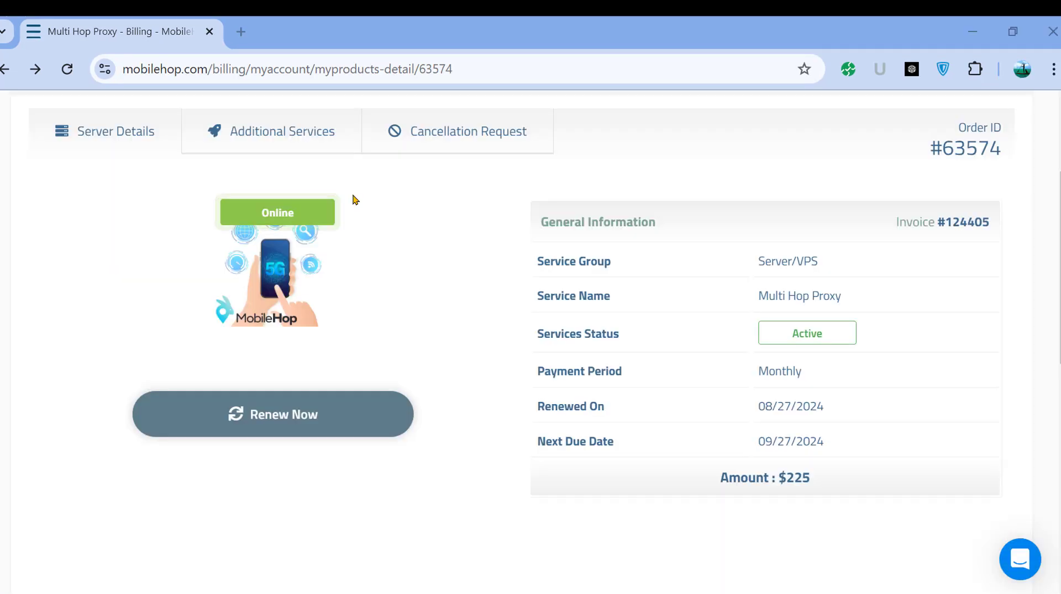
pyautogui.scroll(-5, 713, 262)
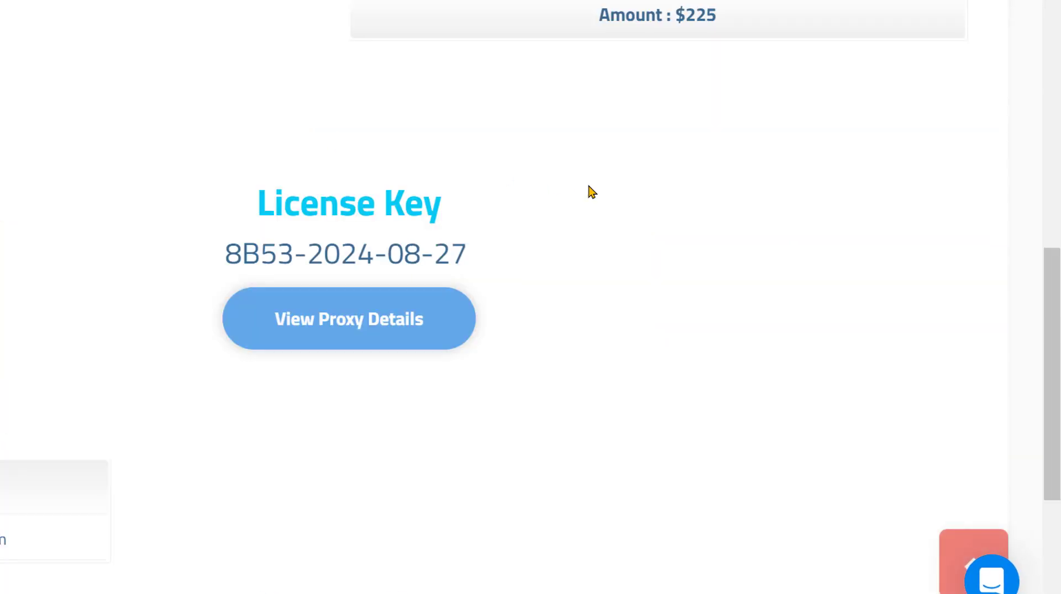
pyautogui.scroll(8, 590, 192)
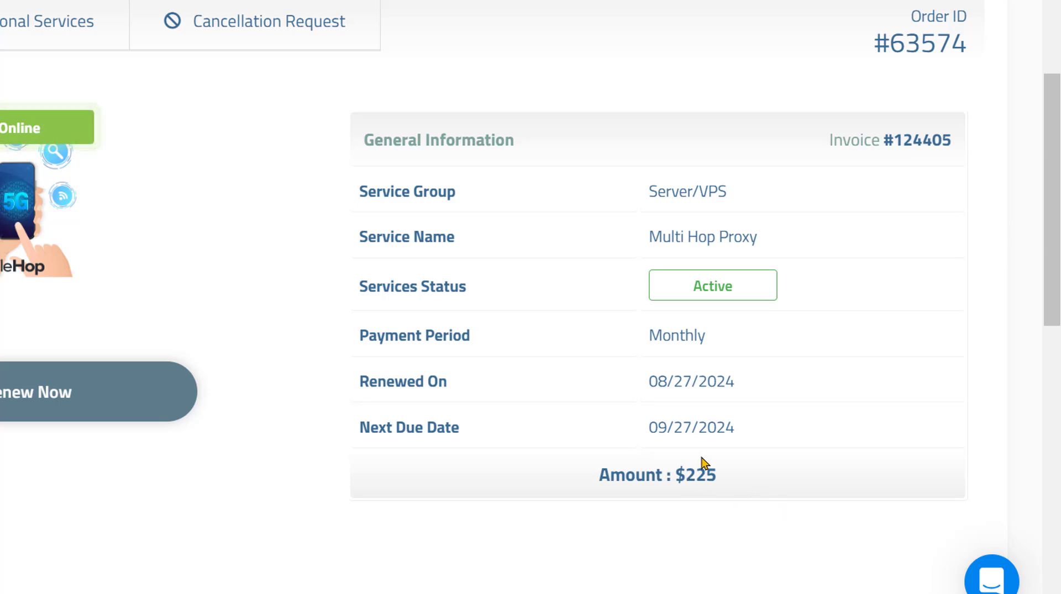
pyautogui.scroll(4, 364, 259)
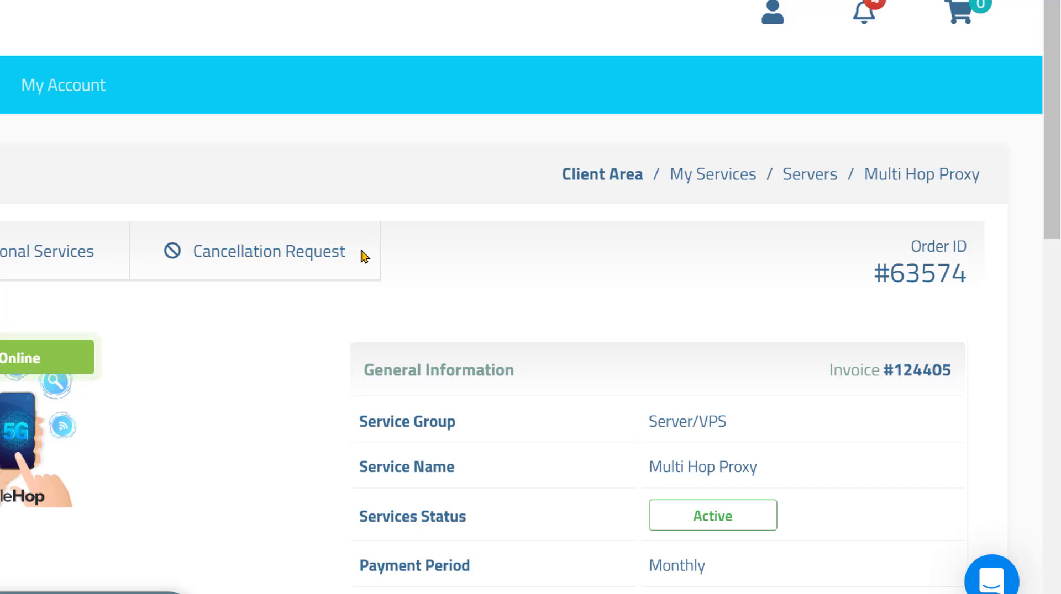
# Step: Open the proxy details page for the Multi Hop Proxy service's license
pyautogui.scroll(-9, 364, 257)
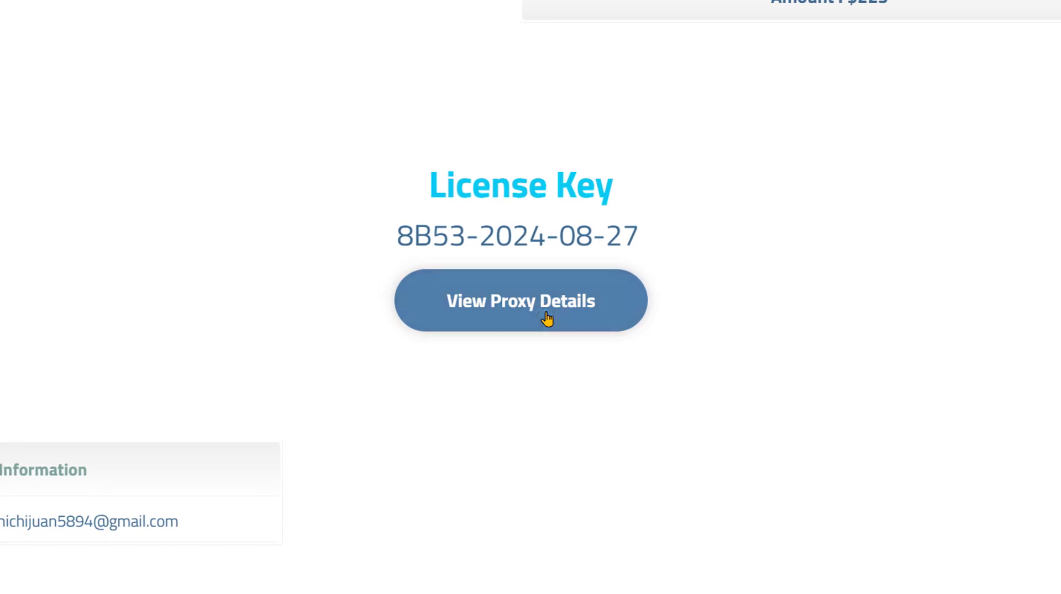
pyautogui.click(533, 313)
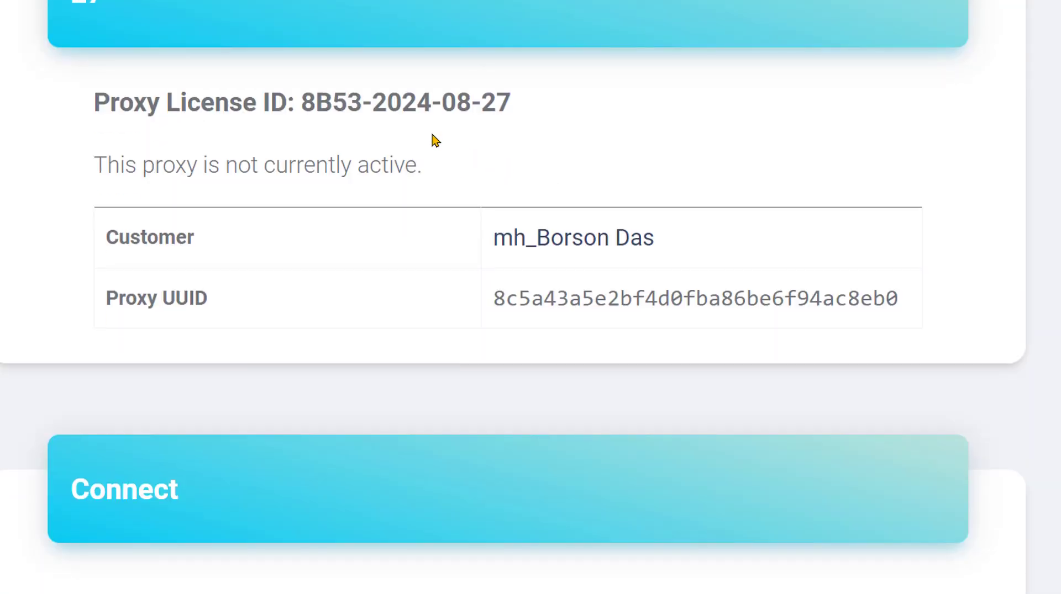
# Step: Look through the proxy's license information and the full list of available connection locations
pyautogui.scroll(4, 435, 141)
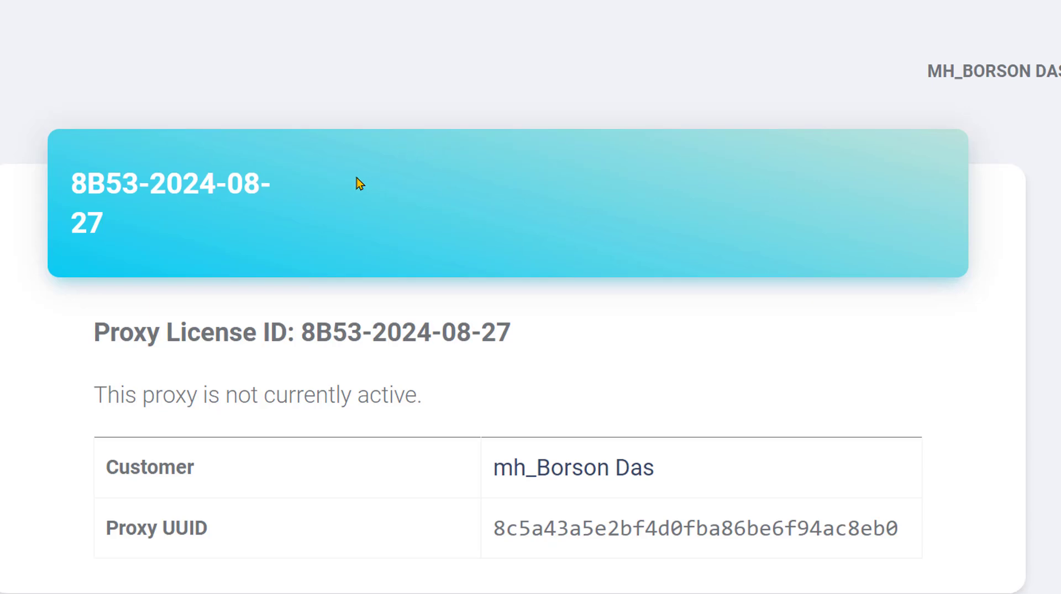
pyautogui.scroll(-4, 359, 177)
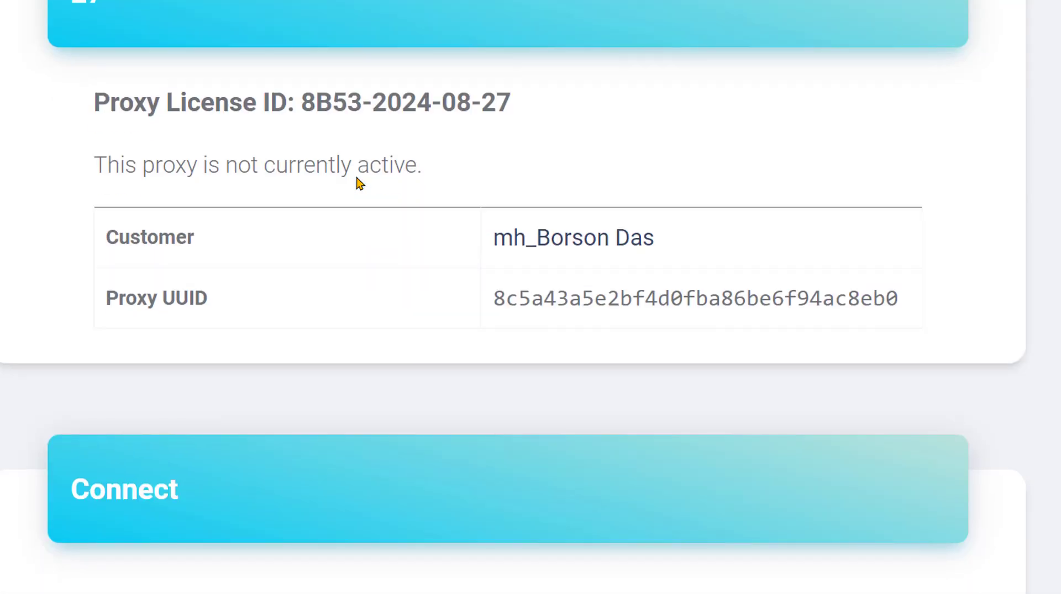
pyautogui.scroll(-20, 449, 276)
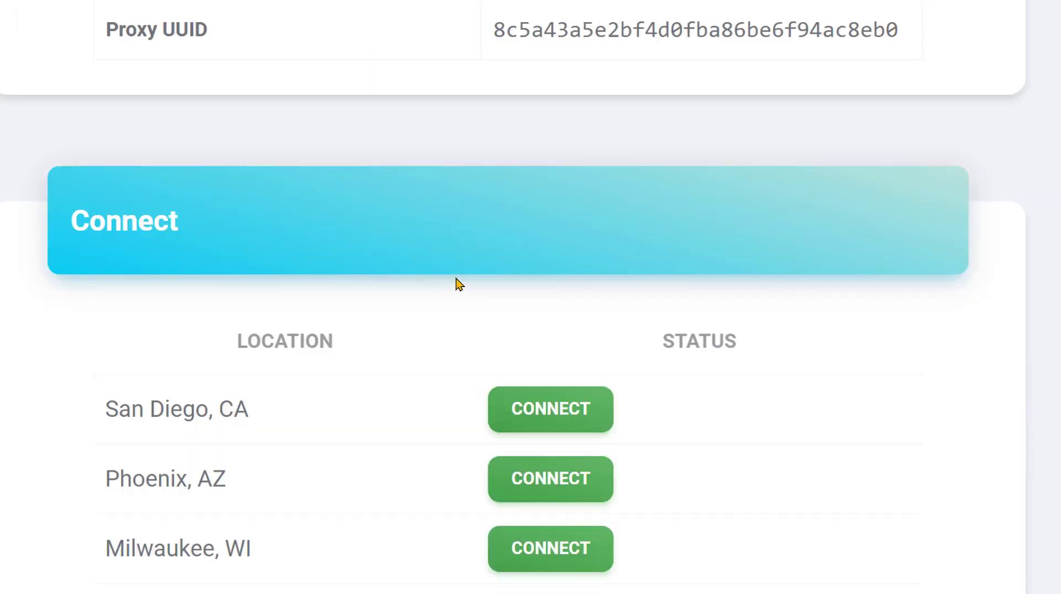
pyautogui.scroll(-8, 400, 234)
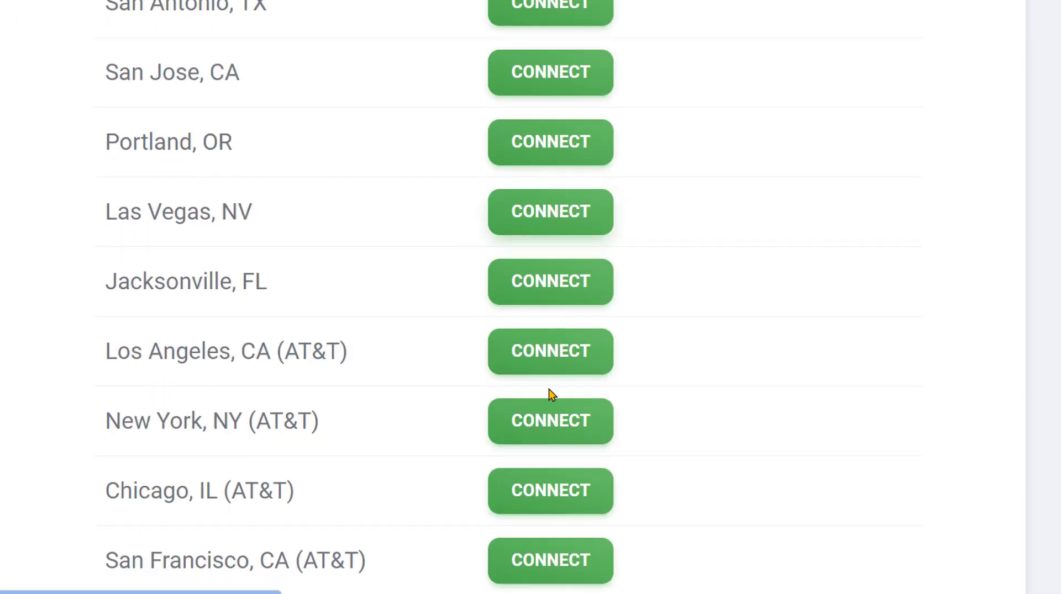
pyautogui.scroll(-12, 393, 234)
pyautogui.scroll(-5, 395, 235)
pyautogui.scroll(20, 395, 235)
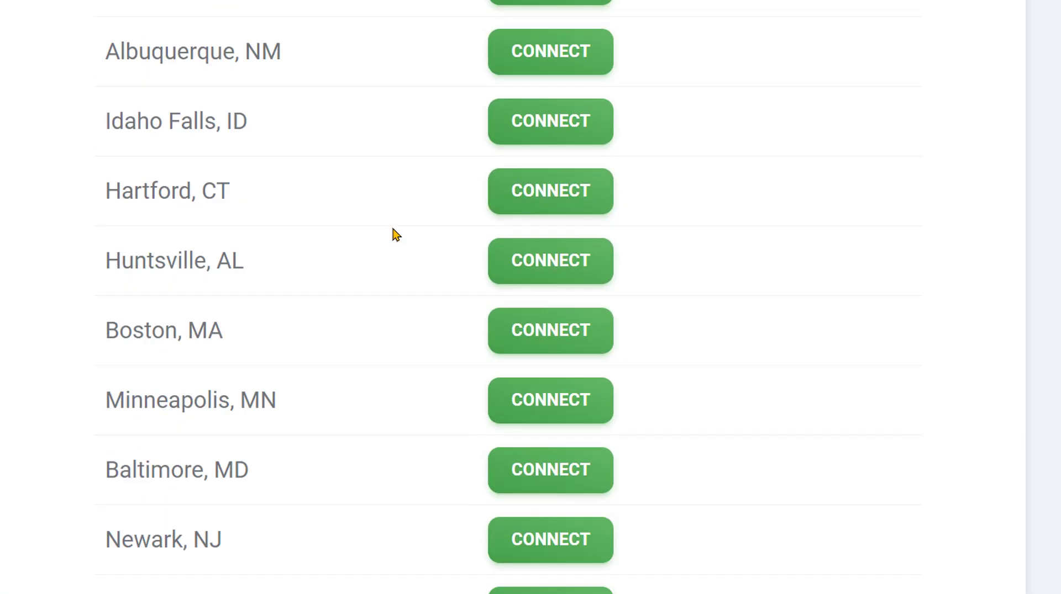
pyautogui.scroll(3, 399, 234)
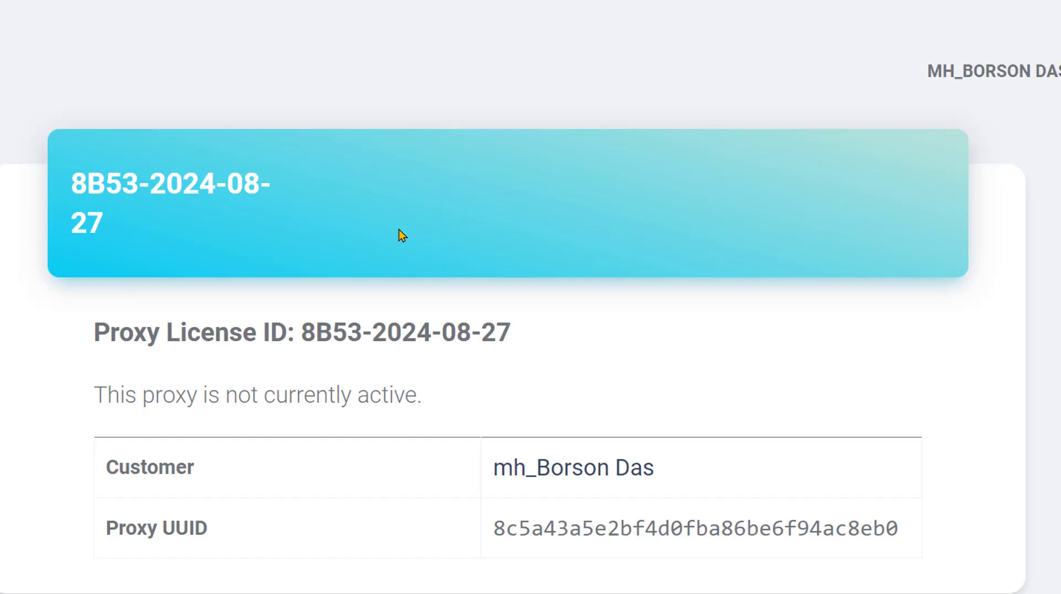
# Step: Connect the proxy to the New York, NY location in the Connect list
pyautogui.scroll(-12, 399, 234)
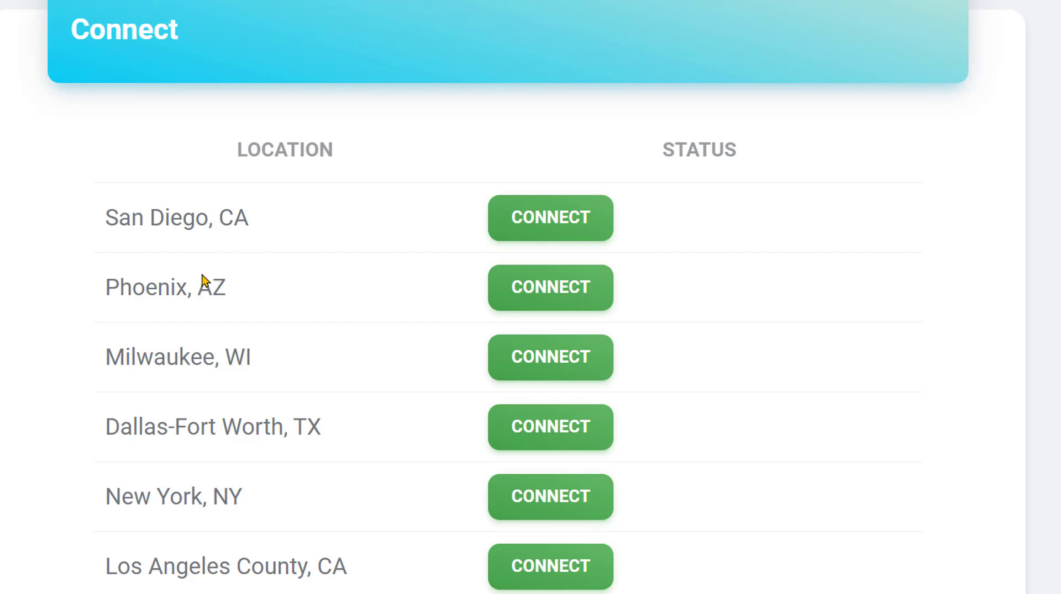
pyautogui.scroll(-4, 229, 339)
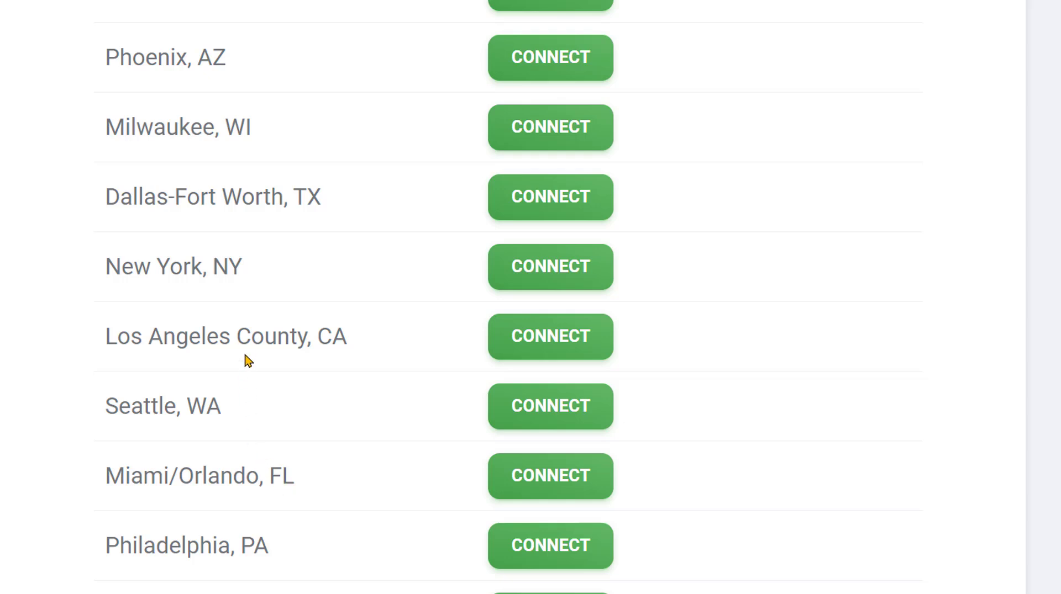
pyautogui.scroll(-4, 248, 360)
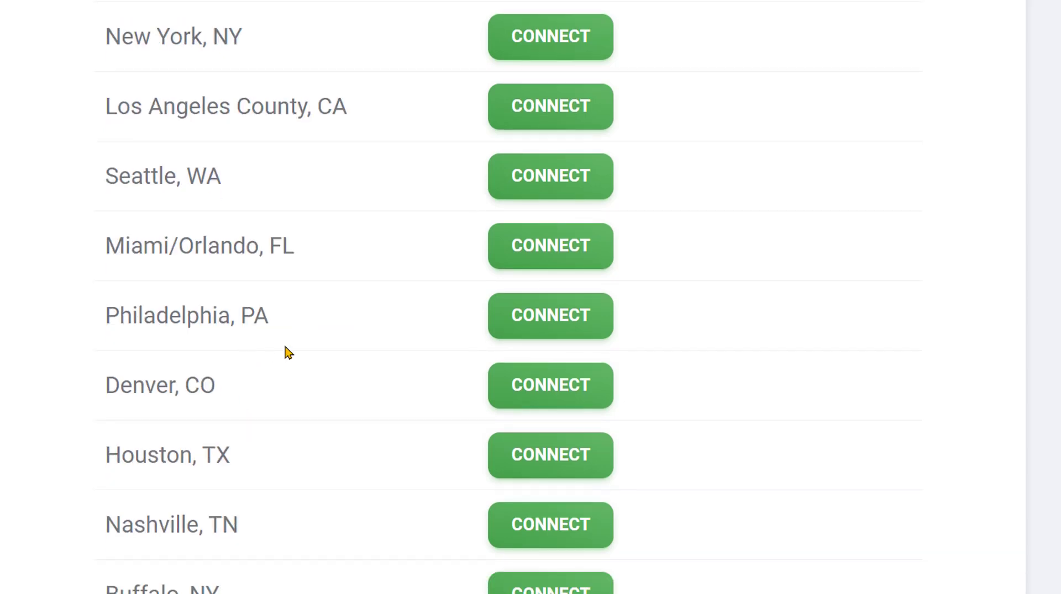
pyautogui.scroll(4, 309, 314)
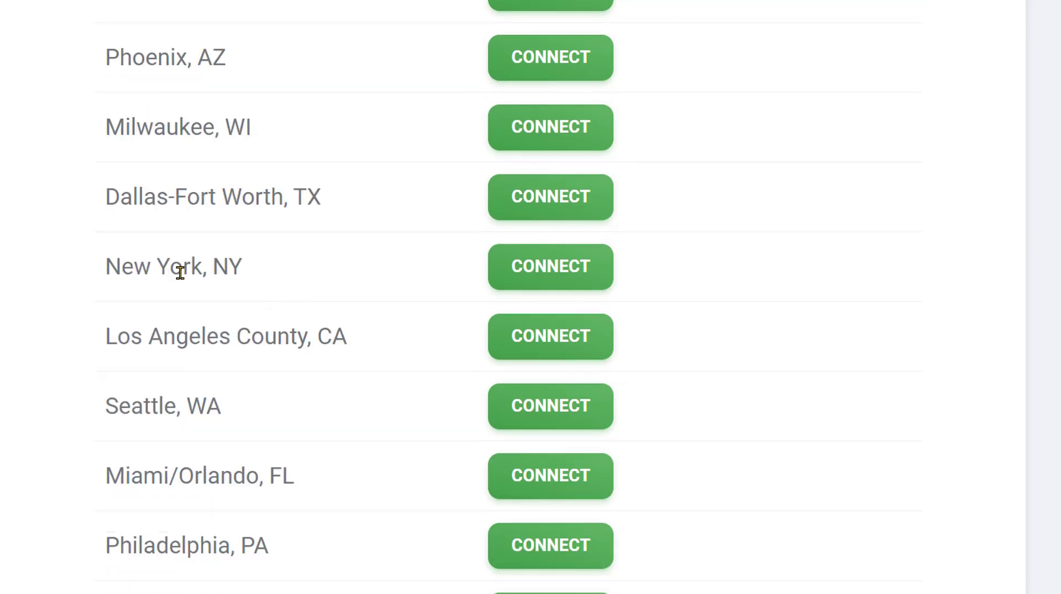
pyautogui.click(530, 270)
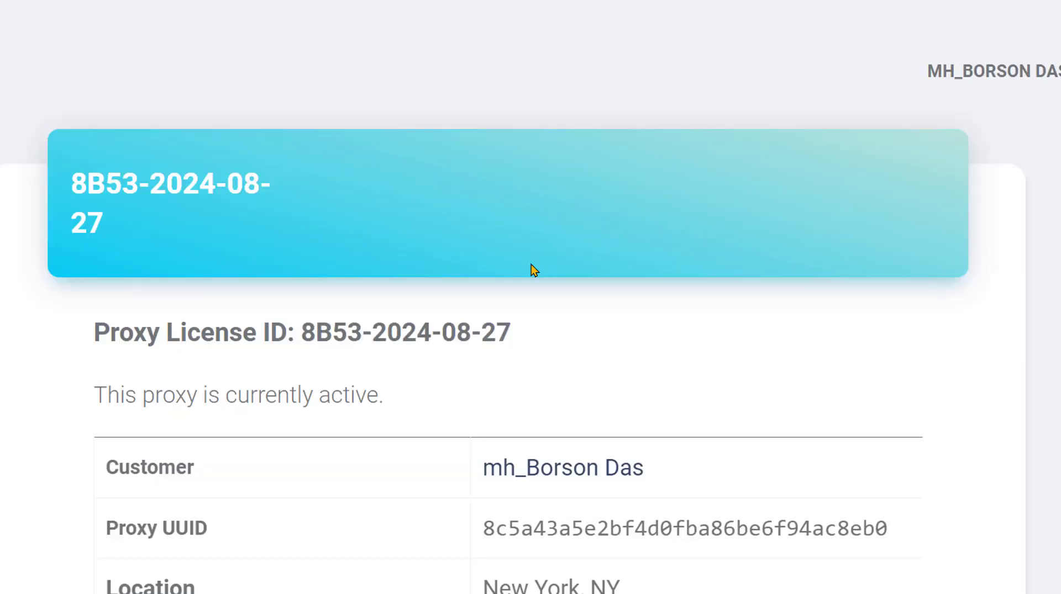
# Step: Examine the proxy's connection methods, reset options, API links, TCP fingerprint spoofing and auto IP renewal settings
pyautogui.scroll(-8, 533, 268)
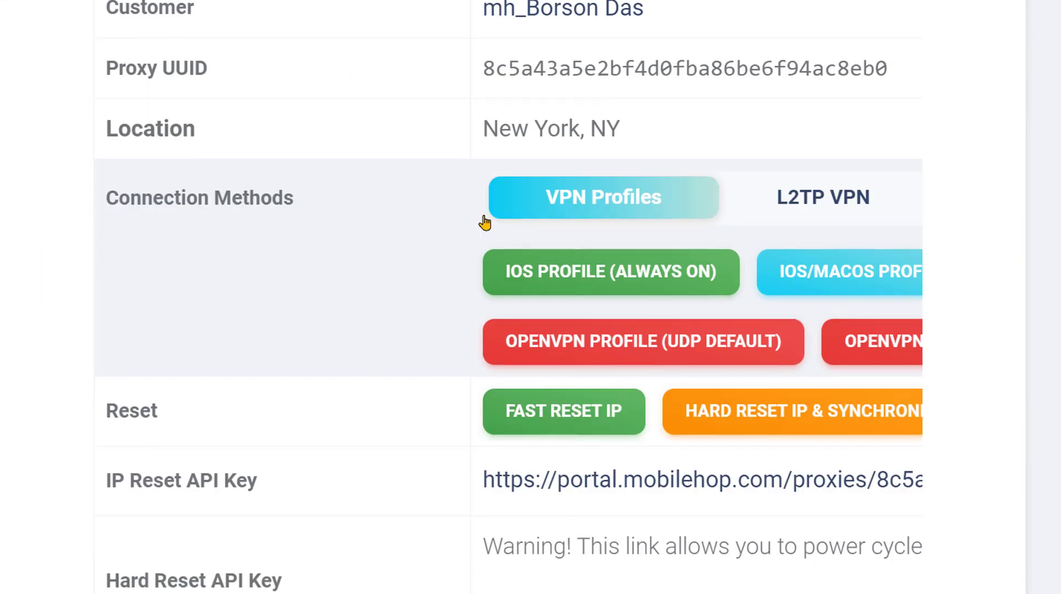
pyautogui.scroll(-4, 487, 221)
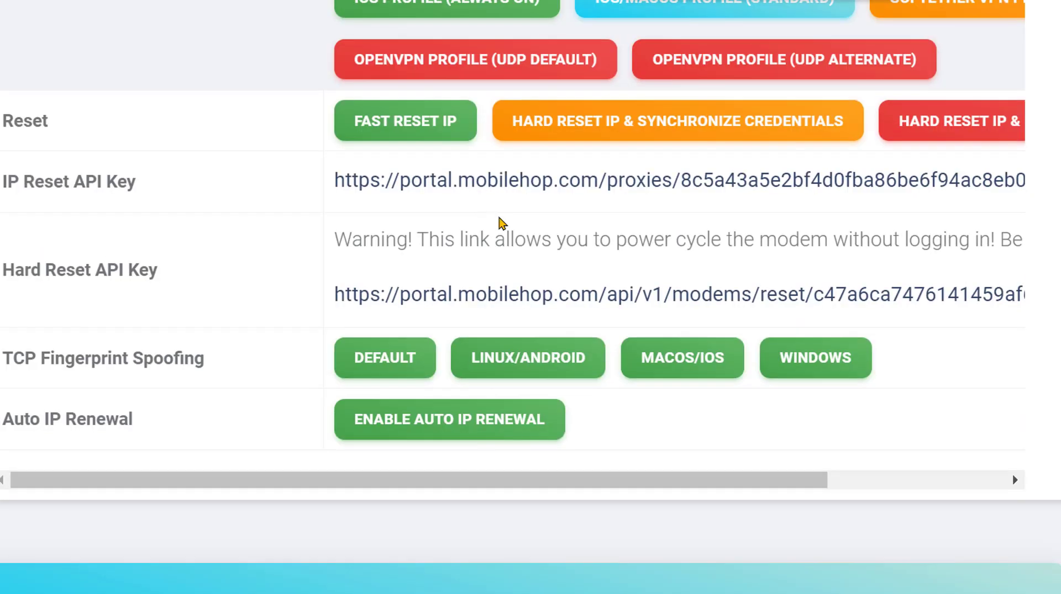
pyautogui.scroll(4, 871, 279)
pyautogui.scroll(-2, 865, 280)
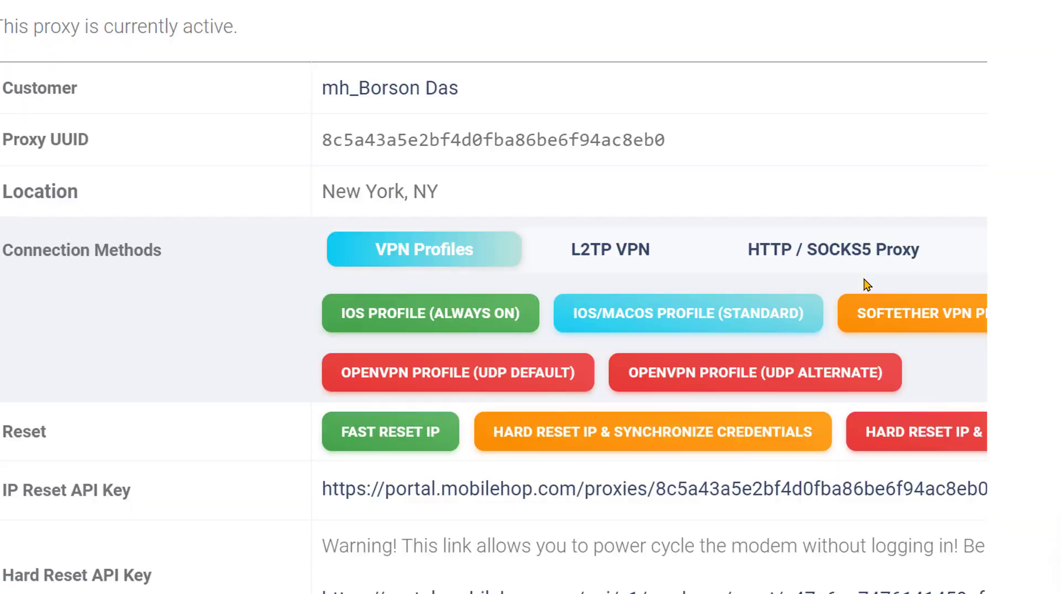
pyautogui.hotkey('ctrl', '-')
pyautogui.scroll(-2, 744, 237)
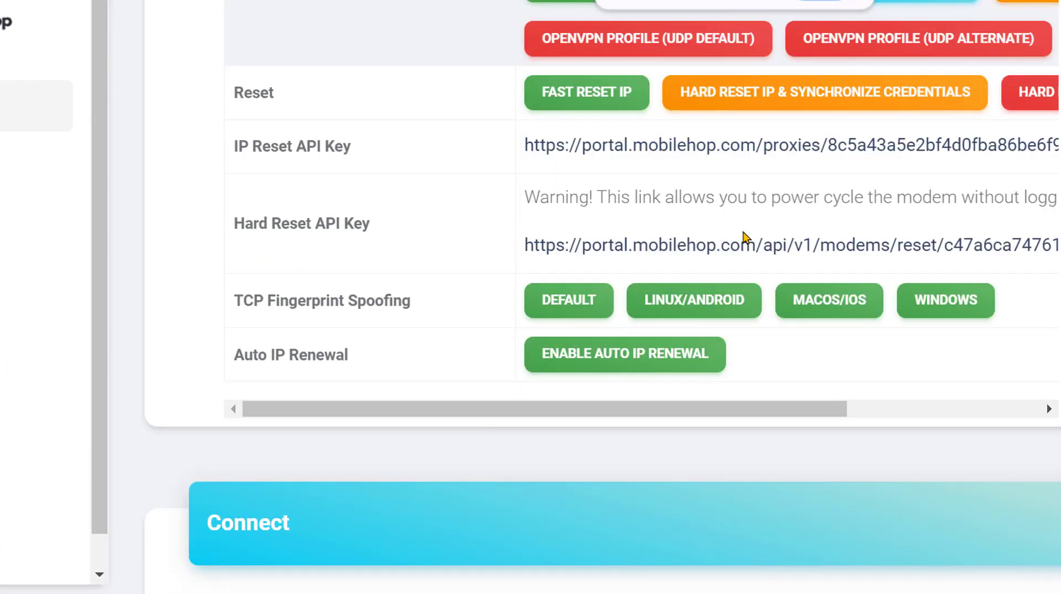
pyautogui.scroll(-5, 820, 318)
pyautogui.scroll(15, 829, 291)
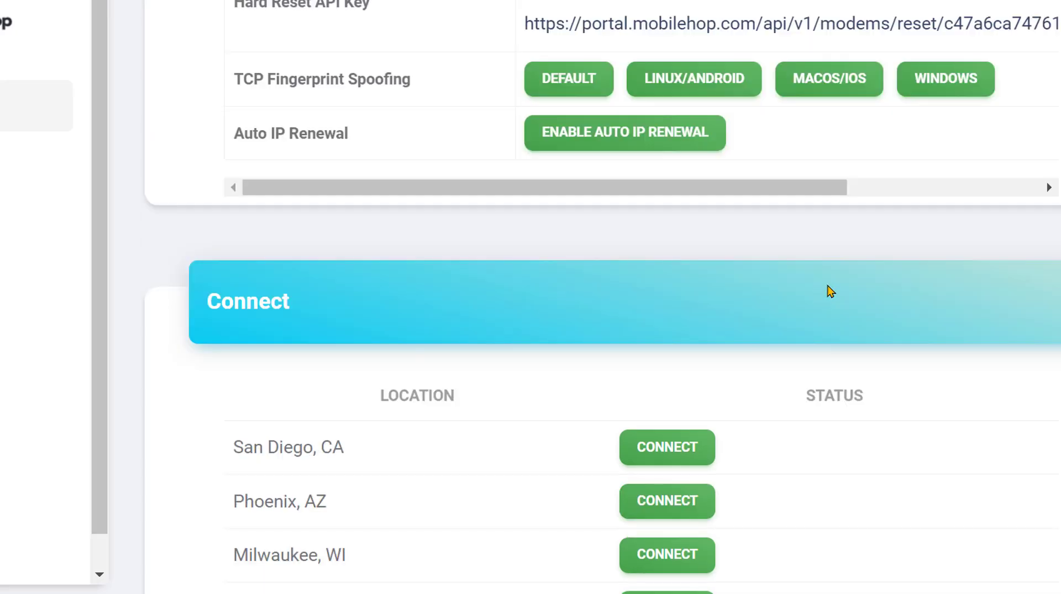
pyautogui.scroll(-4, 837, 226)
# Step: Shrink the page zoom to fit the whole proxy table and display the HTTP / SOCKS5 Proxy connection details
pyautogui.hotkey('ctrl', '-')
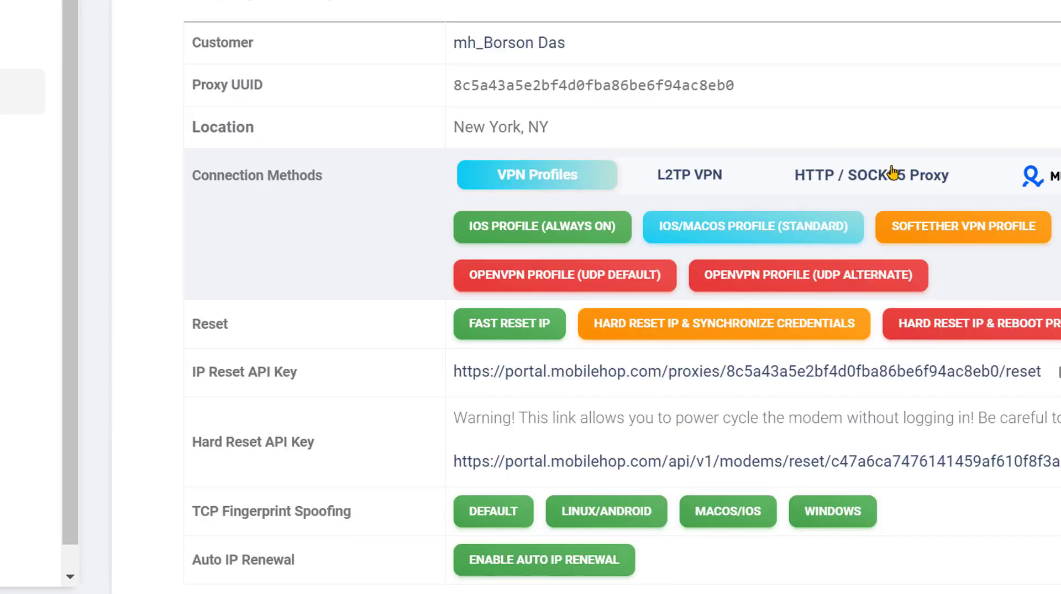
pyautogui.hotkey('ctrl', '-')
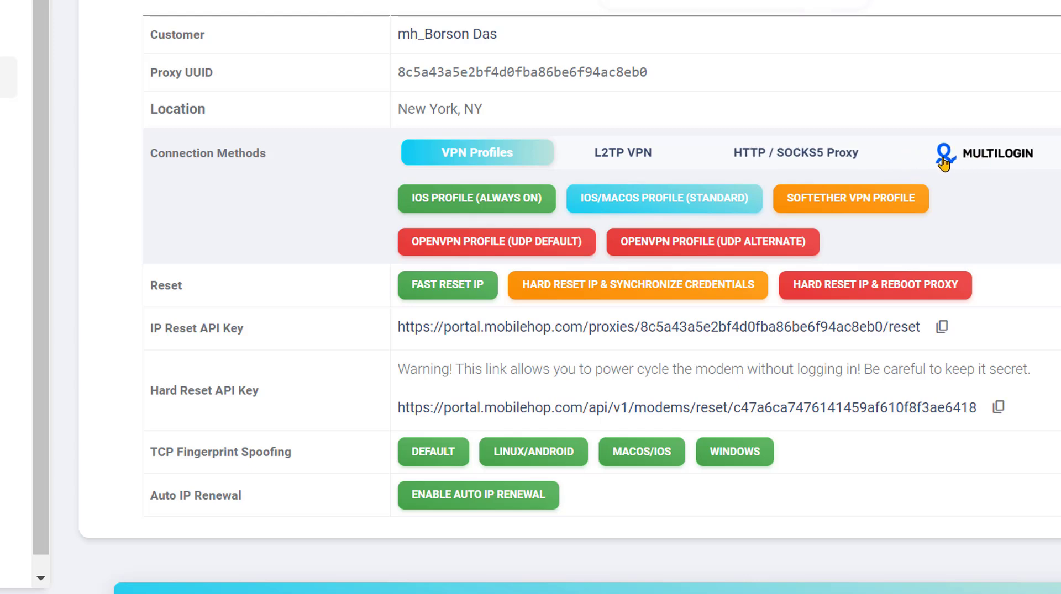
pyautogui.scroll(-4, 912, 158)
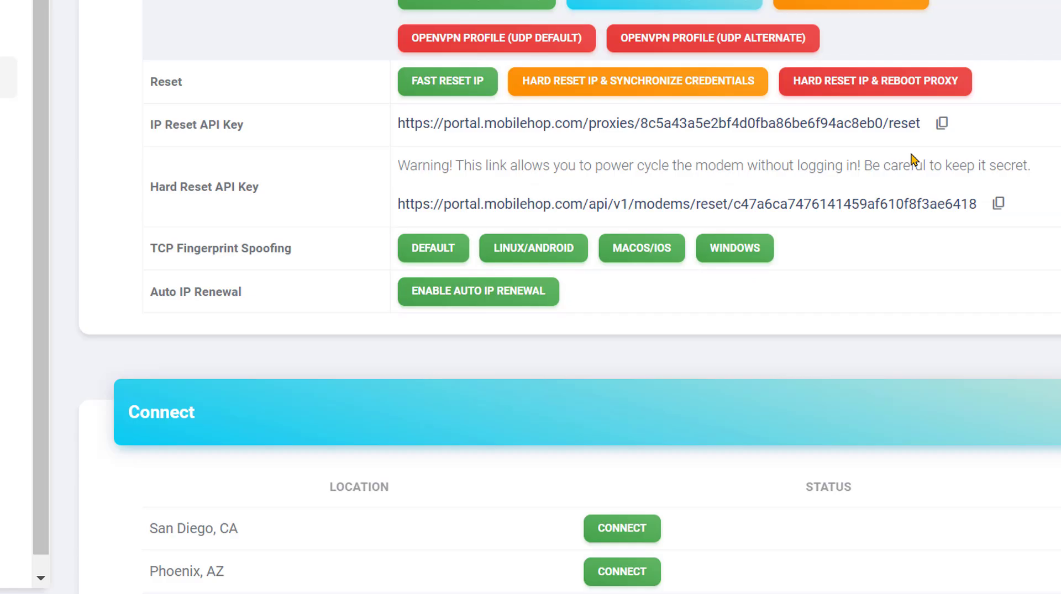
pyautogui.scroll(4, 889, 178)
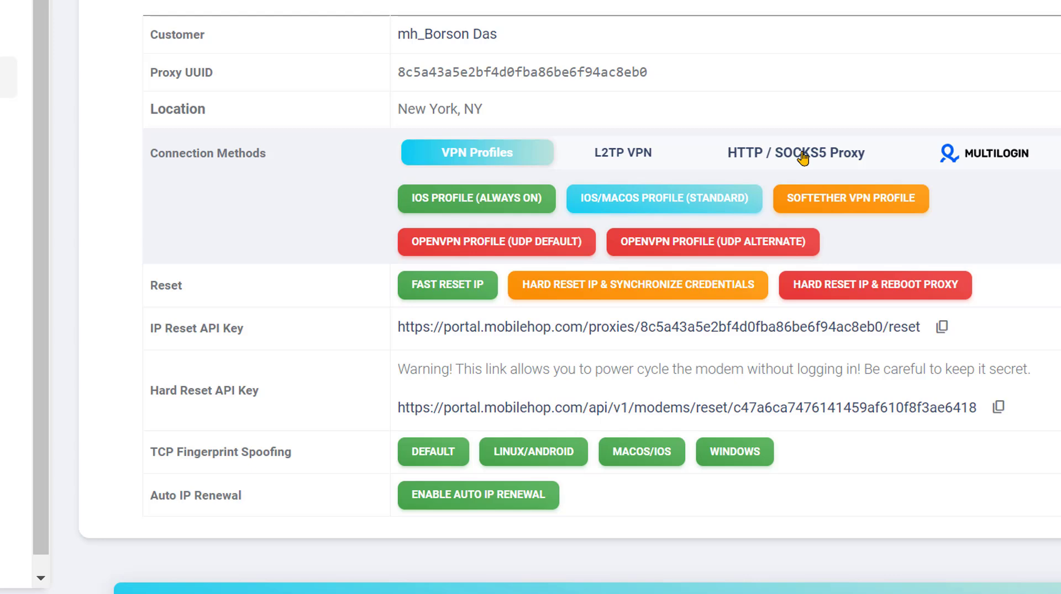
pyautogui.click(802, 159)
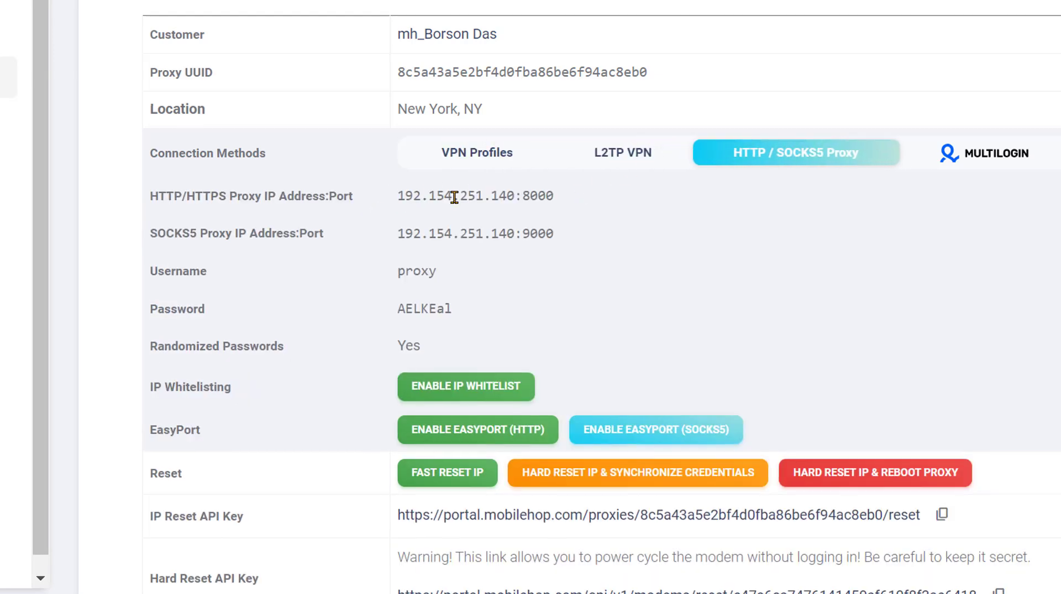
# Step: Highlight the HTTP/HTTPS proxy IP address and port in the connection details
pyautogui.moveTo(436, 196); pyautogui.dragTo(553, 196)
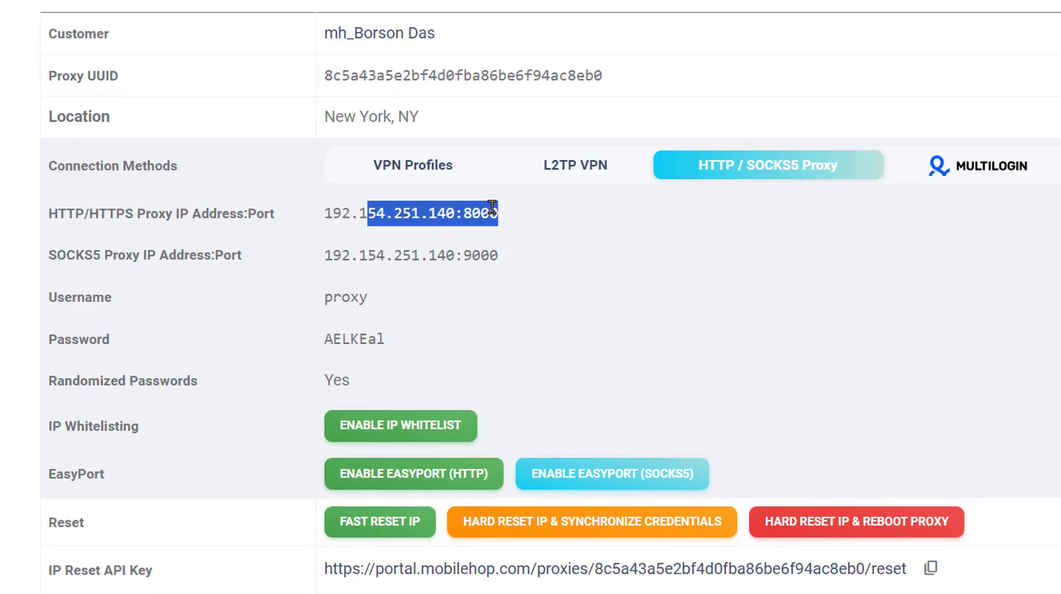
pyautogui.click(492, 207)
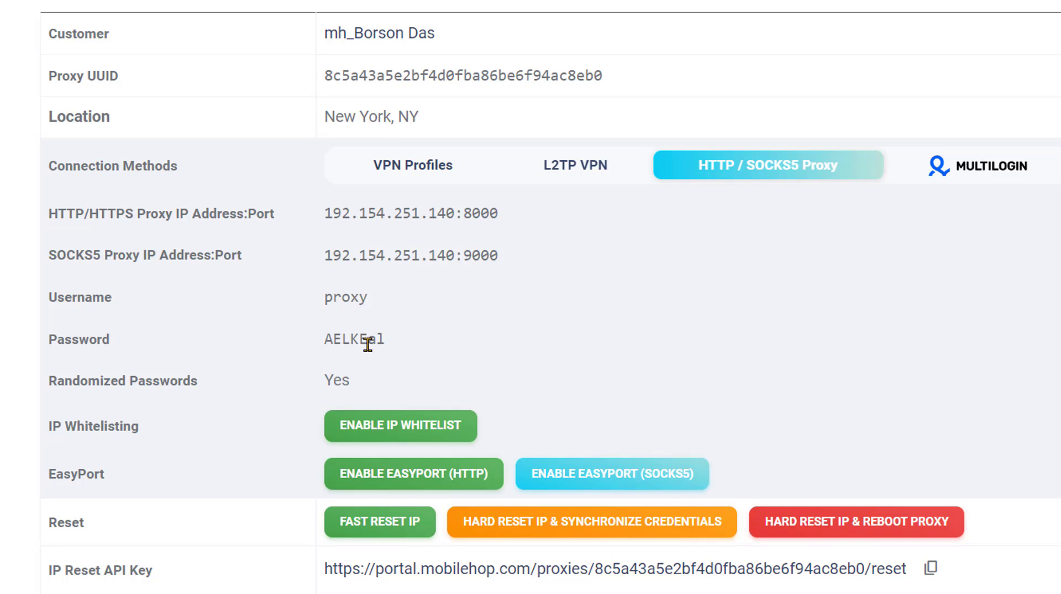
pyautogui.moveTo(326, 214); pyautogui.dragTo(509, 222)
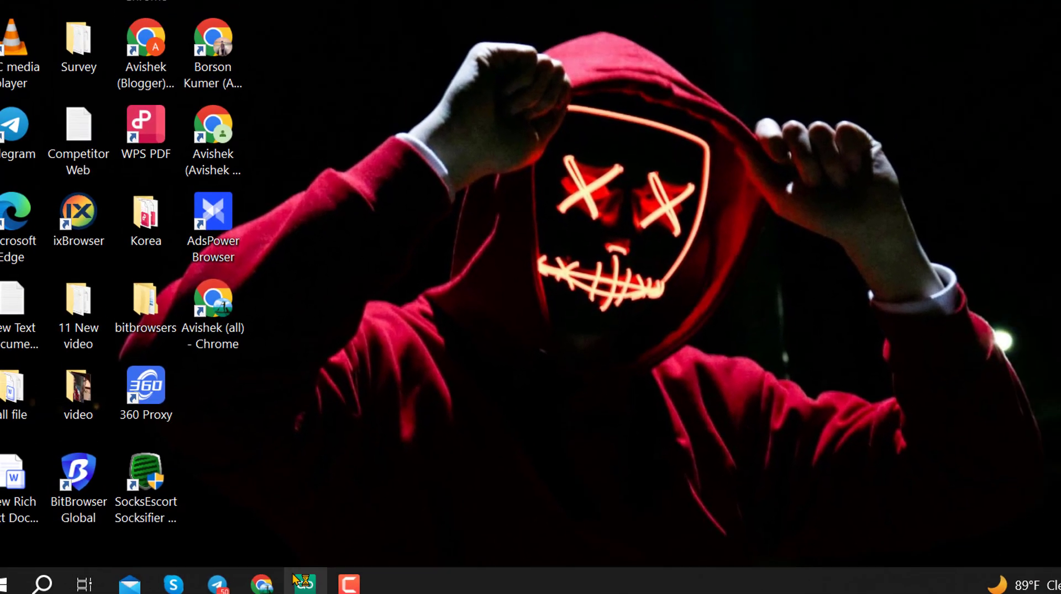
# Step: Switch to the GoLogin application's browser profiles window
pyautogui.click(333, 575)
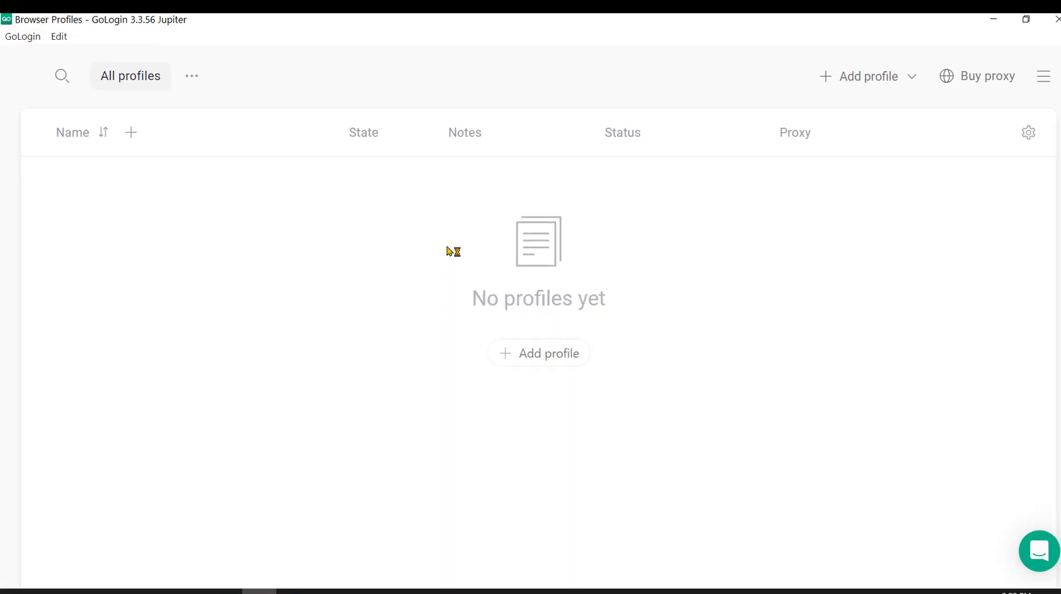
# Step: Start a new browser profile and name it "1st proxy" without assigning a folder
pyautogui.click(831, 86)
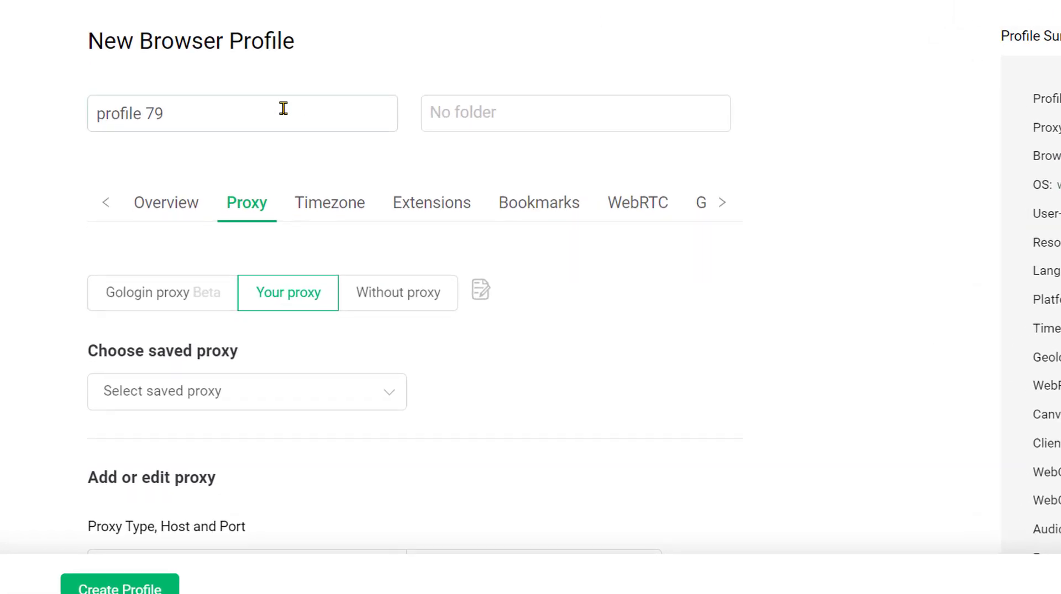
pyautogui.click(247, 111)
pyautogui.moveTo(248, 111); pyautogui.dragTo(18, 114)
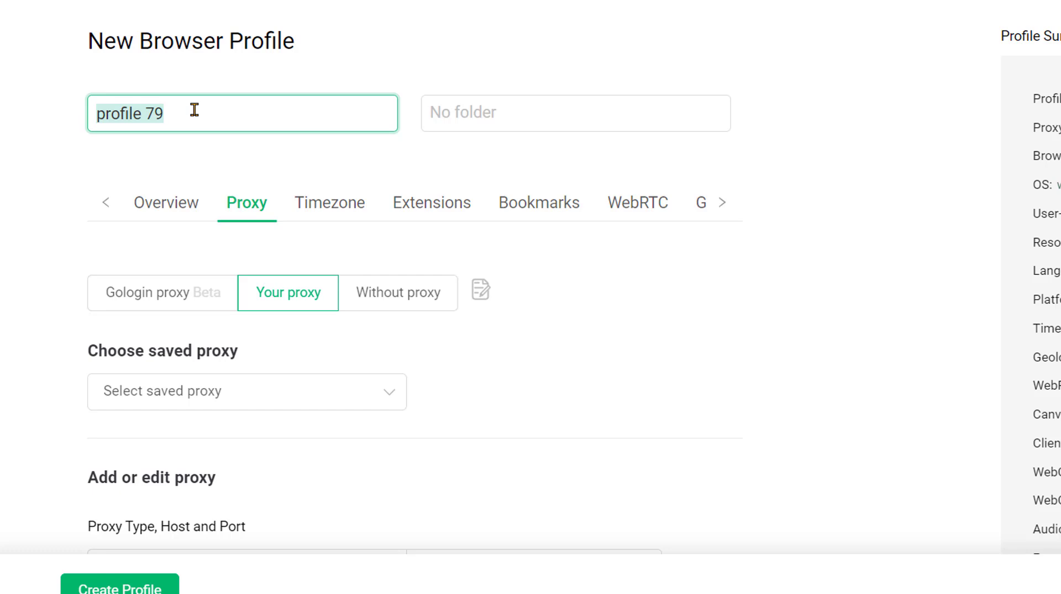
pyautogui.write('1st')
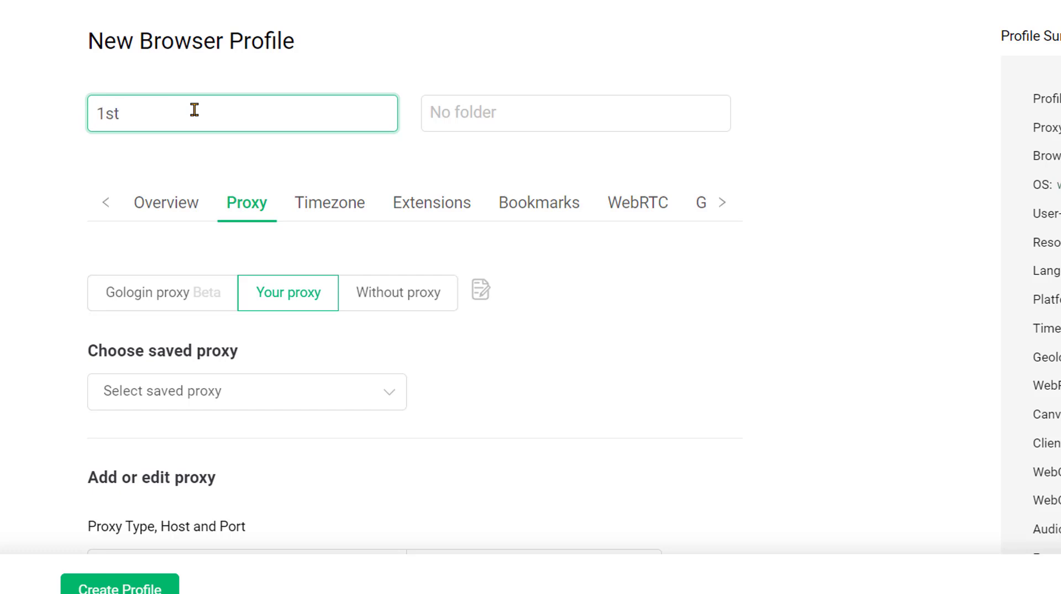
pyautogui.write(' proxy')
pyautogui.click(548, 114)
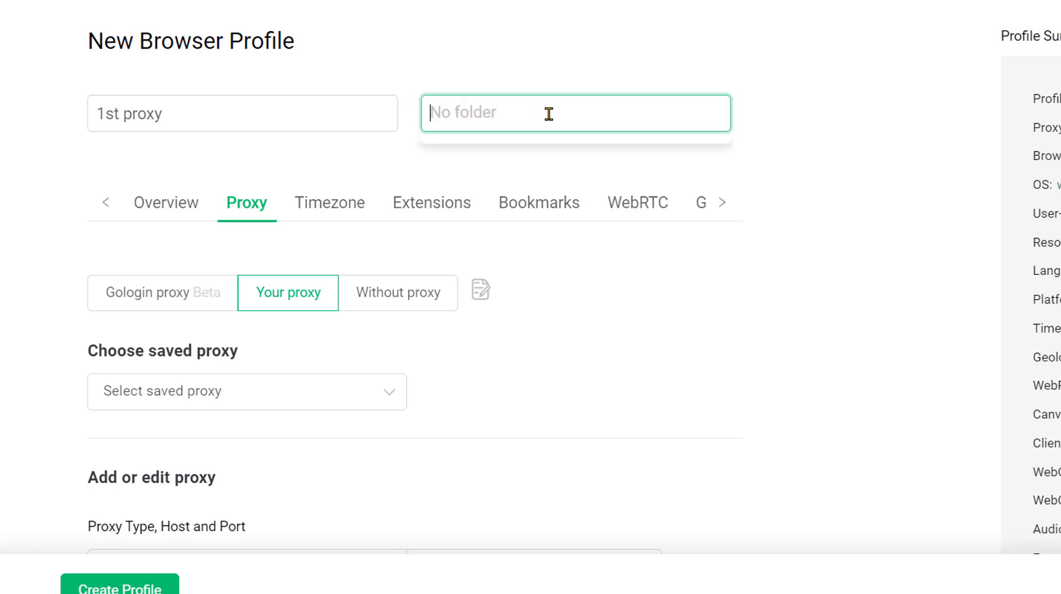
# Step: Look through the Gologin proxy and Without proxy options and return to Your proxy
pyautogui.click(181, 293)
pyautogui.click(301, 294)
pyautogui.click(376, 296)
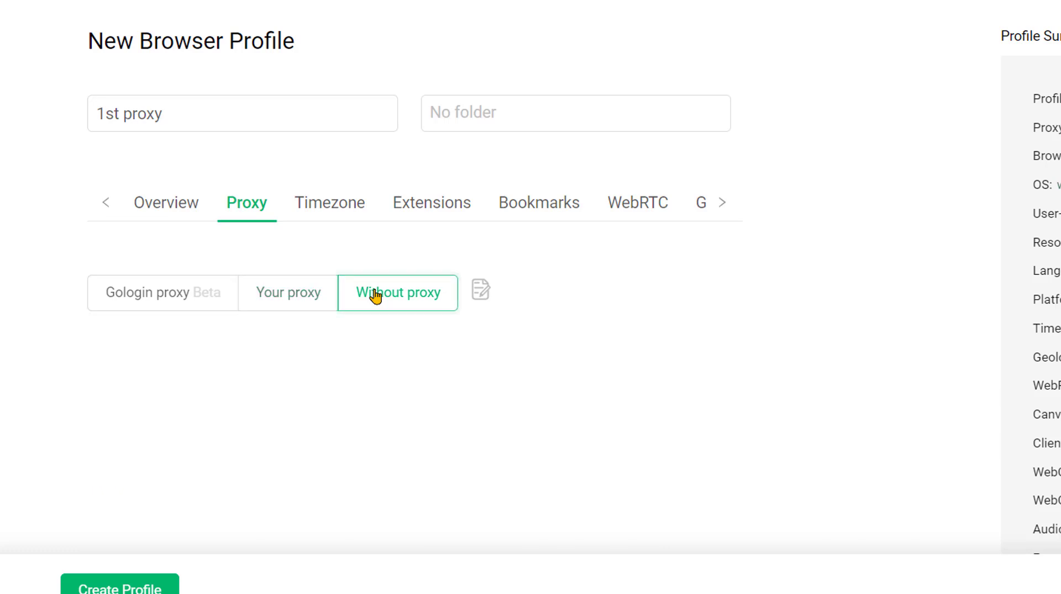
pyautogui.click(308, 296)
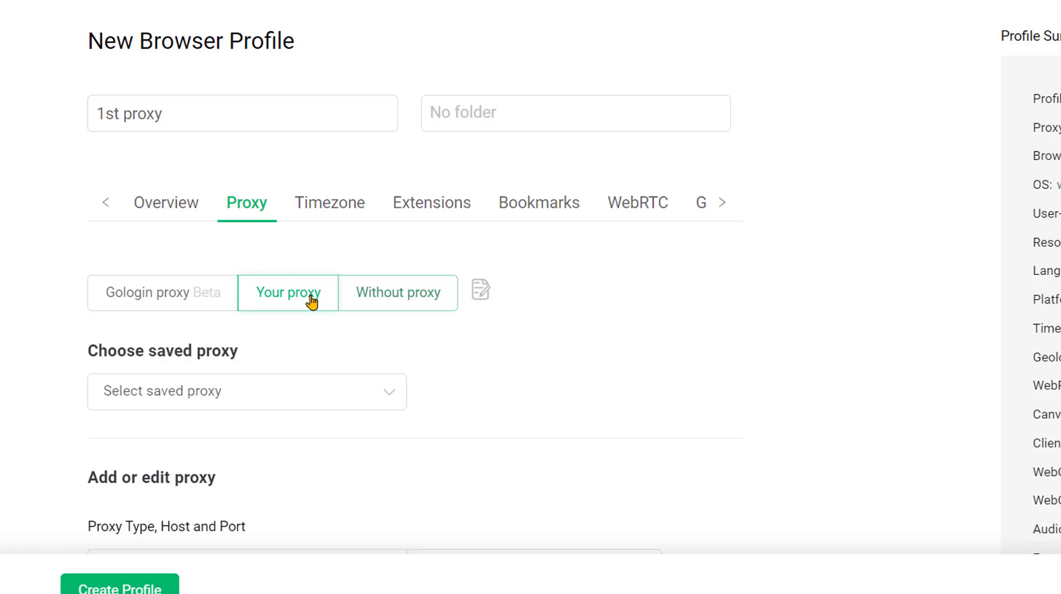
# Step: Keep the HTTP Proxy type and paste the copied address 192.154.251.140:8000 as the proxy's IP address
pyautogui.scroll(-4, 313, 327)
pyautogui.scroll(-4, 301, 211)
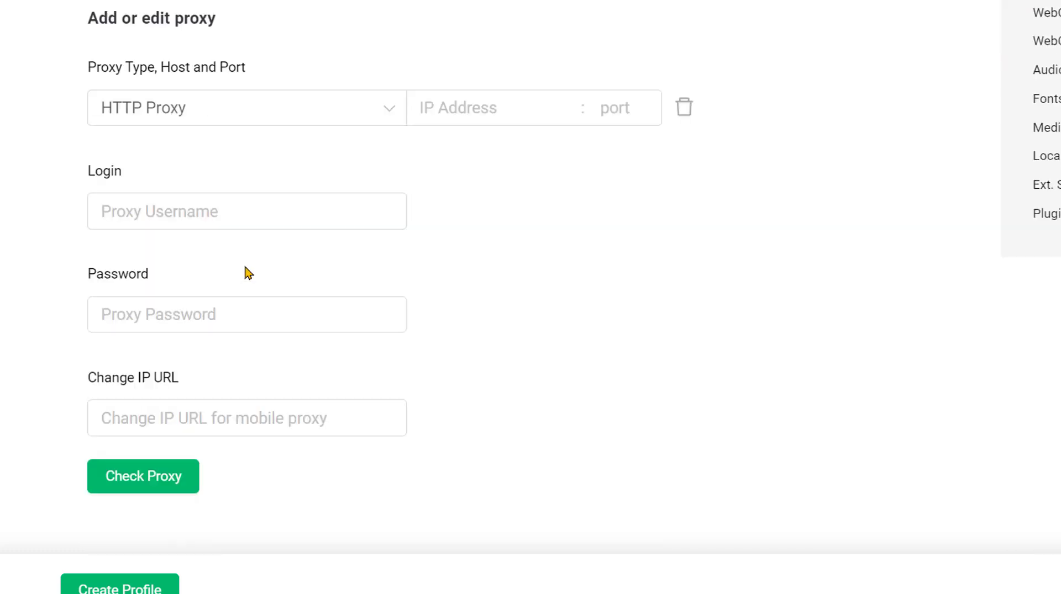
pyautogui.click(160, 128)
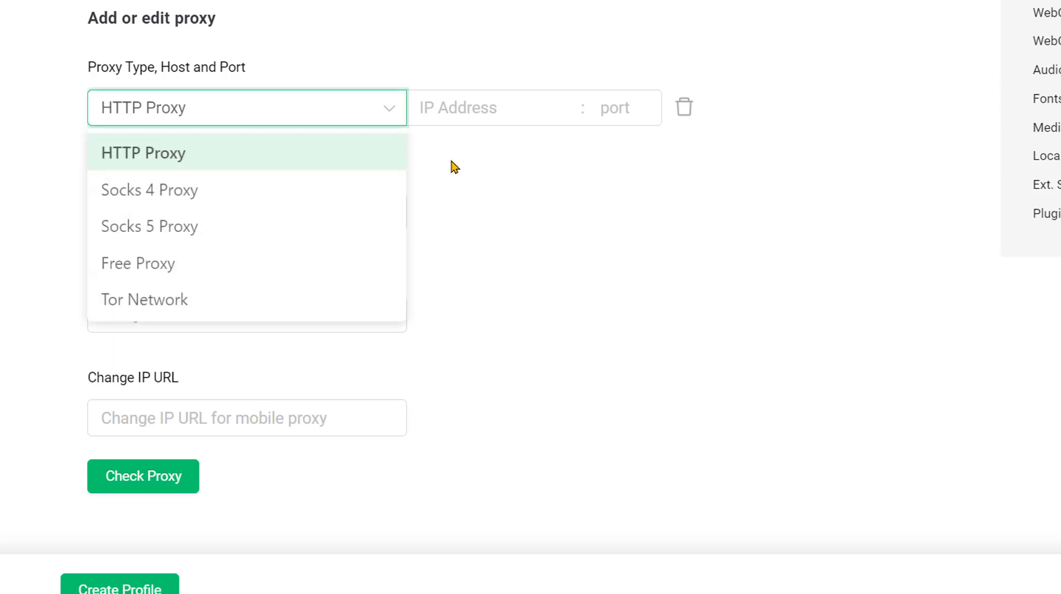
pyautogui.click(470, 111)
pyautogui.click(470, 109)
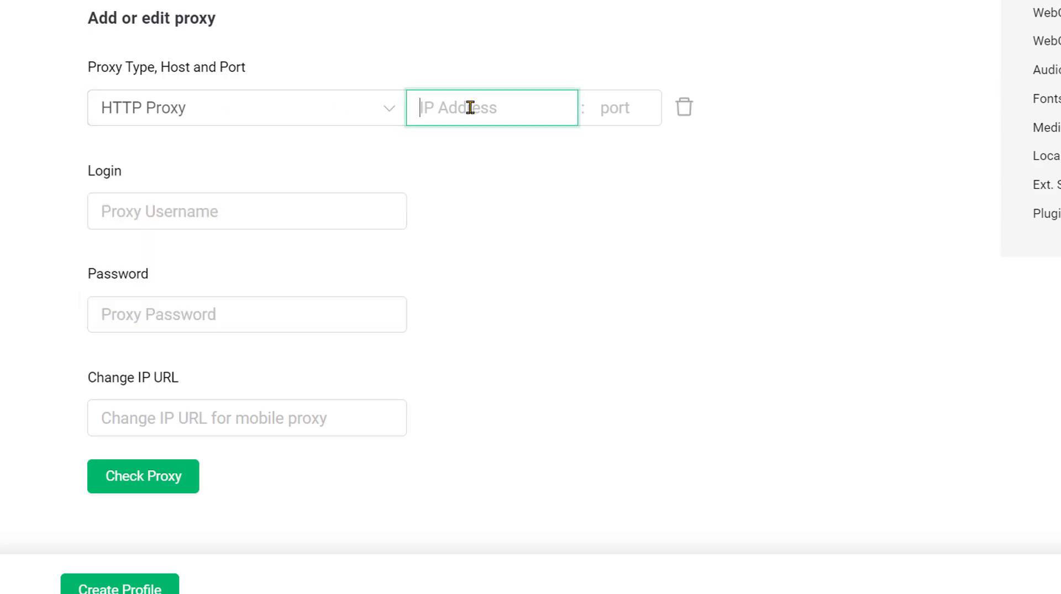
pyautogui.hotkey('ctrl', 'v')
# Step: Enter 8000 as the proxy port and remove ":8000" from the IP address, leaving 192.154.251.140
pyautogui.click(559, 114)
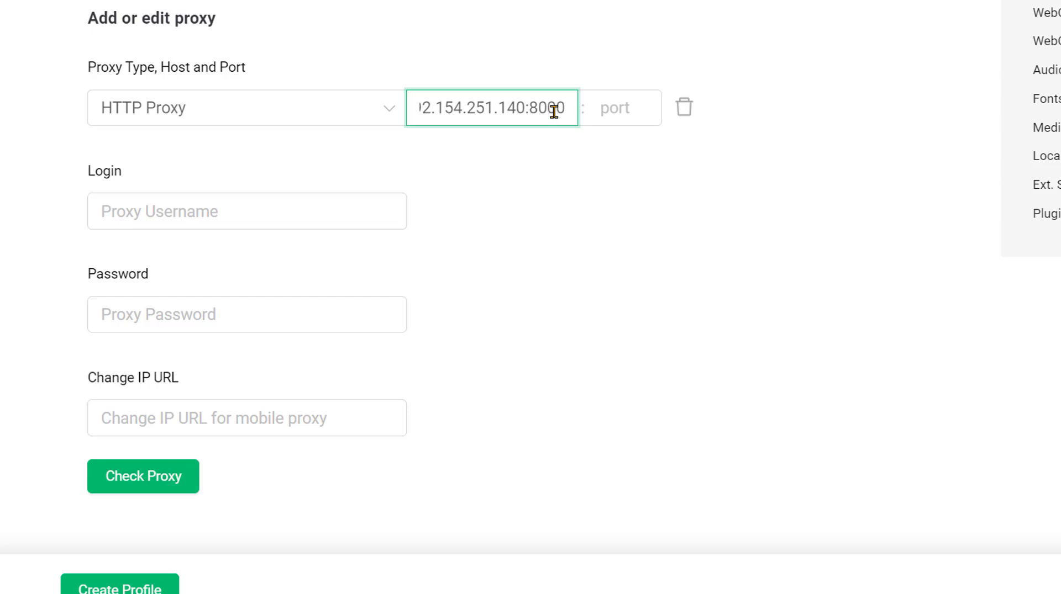
pyautogui.moveTo(532, 108); pyautogui.dragTo(564, 111)
pyautogui.hotkey('ctrl', 'c')
pyautogui.click(619, 110)
pyautogui.hotkey('ctrl', 'v')
pyautogui.hotkey('shift', 'Tab')
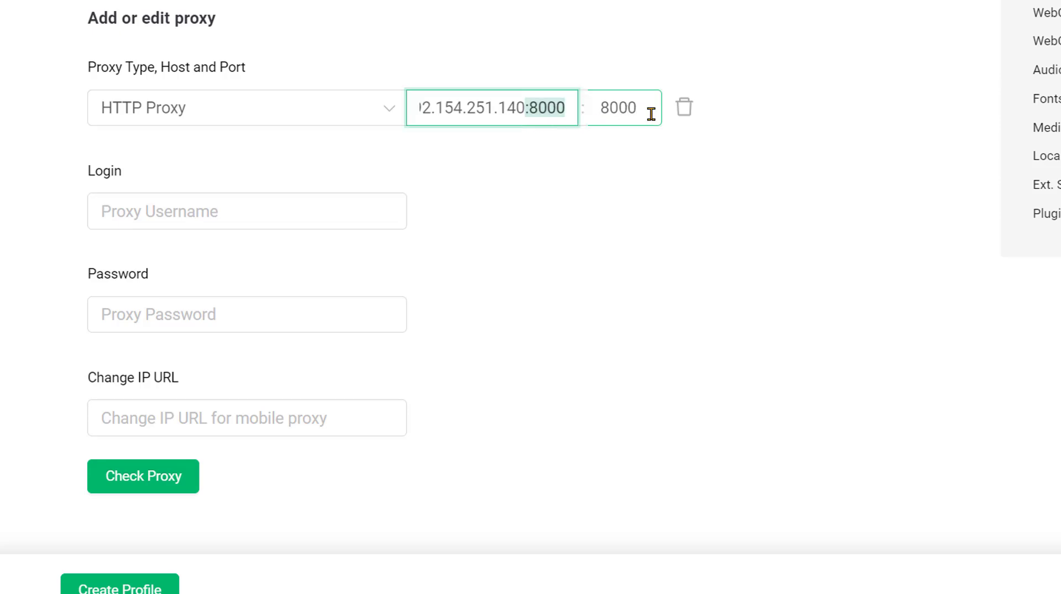
pyautogui.press('BackSpace')
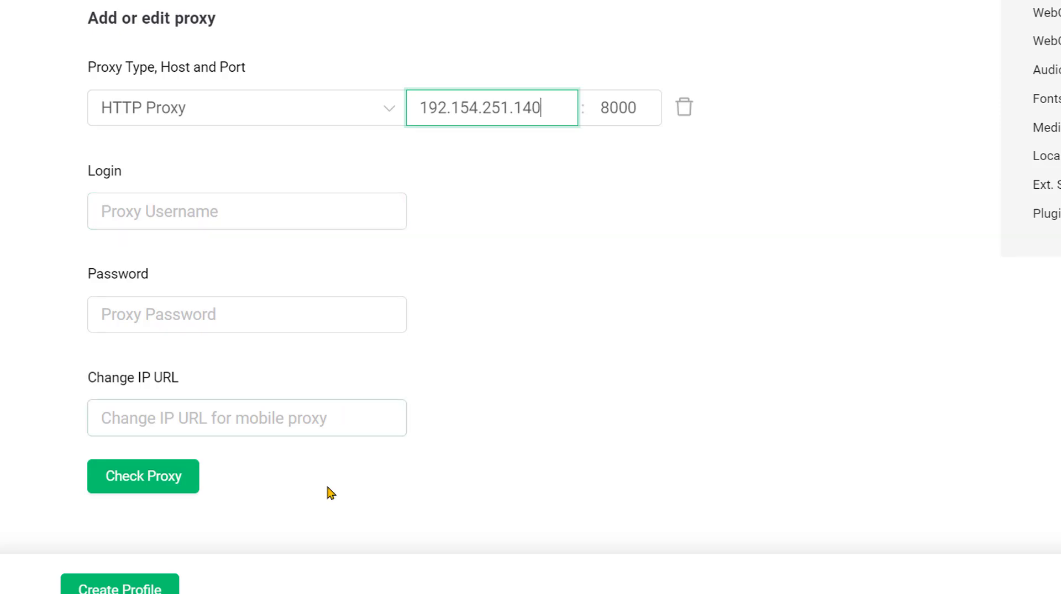
# Step: Copy the username "proxy" from the MobileHop connection details into the GoLogin profile's proxy login
pyautogui.hotkey('alt', 'Tab')
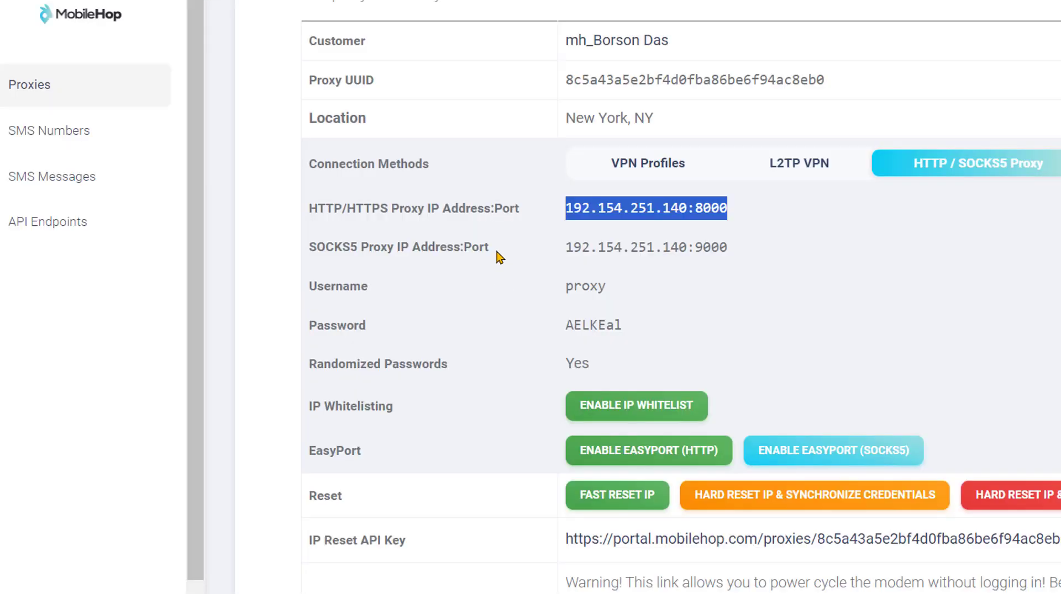
pyautogui.doubleClick(598, 286)
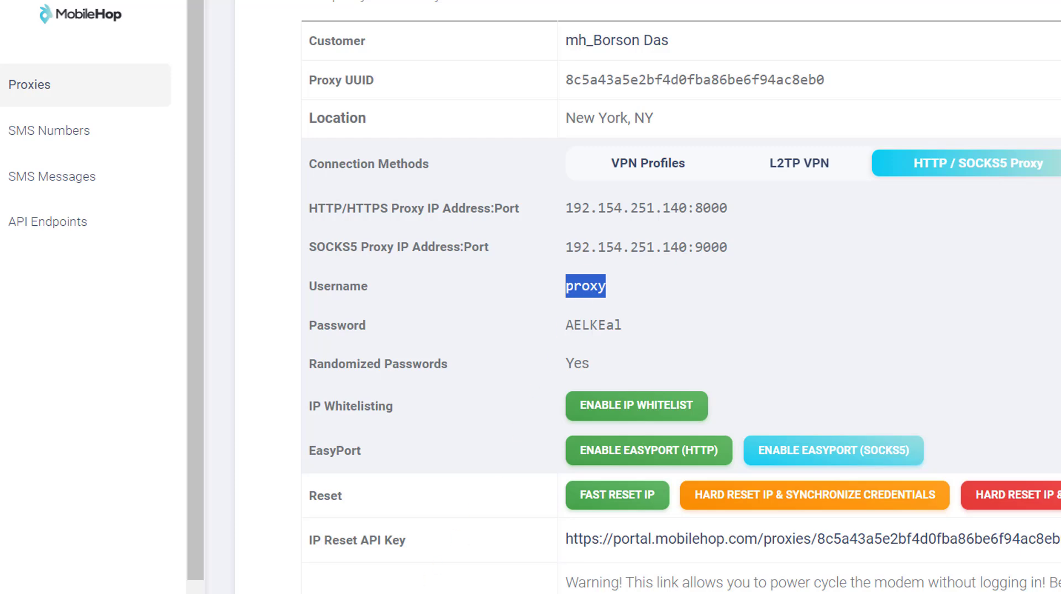
pyautogui.hotkey('alt', 'Tab')
pyautogui.click(266, 202)
pyautogui.hotkey('ctrl', 'v')
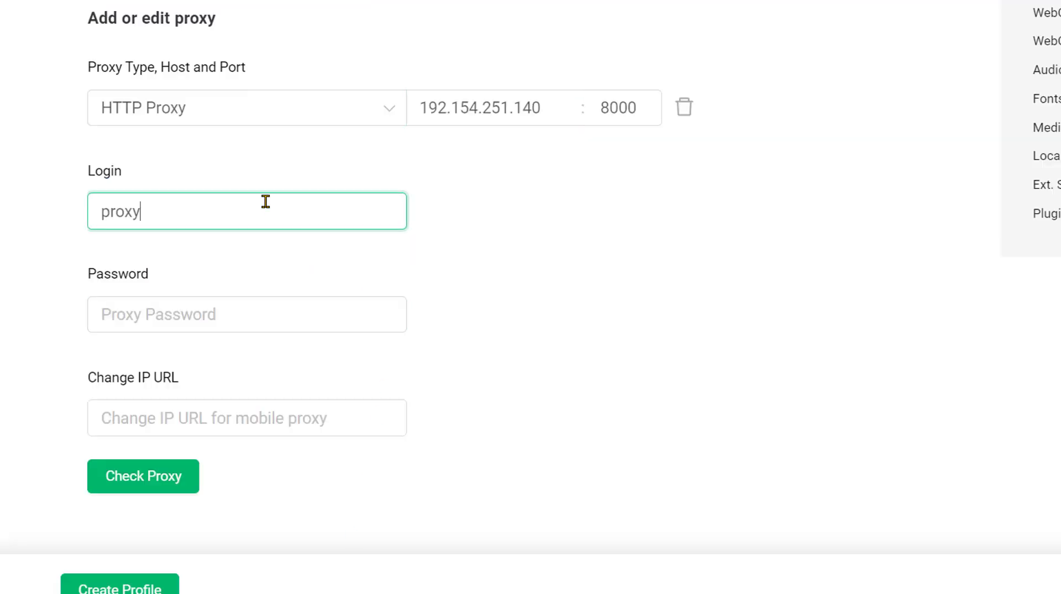
# Step: Copy the proxy password from the MobileHop connection details into the GoLogin profile's proxy password field
pyautogui.hotkey('alt', 'Tab')
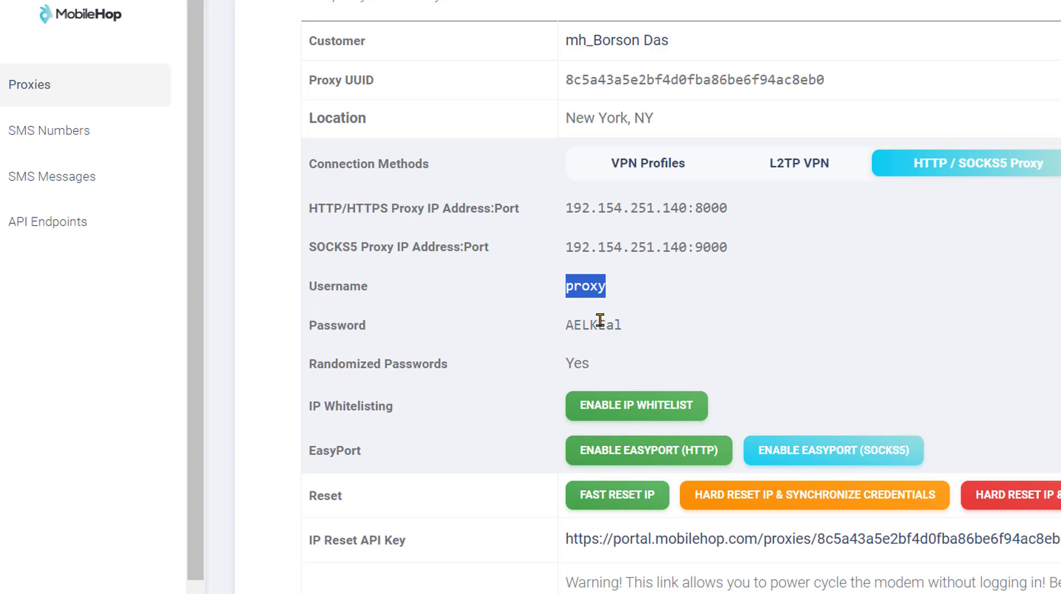
pyautogui.doubleClick(599, 320)
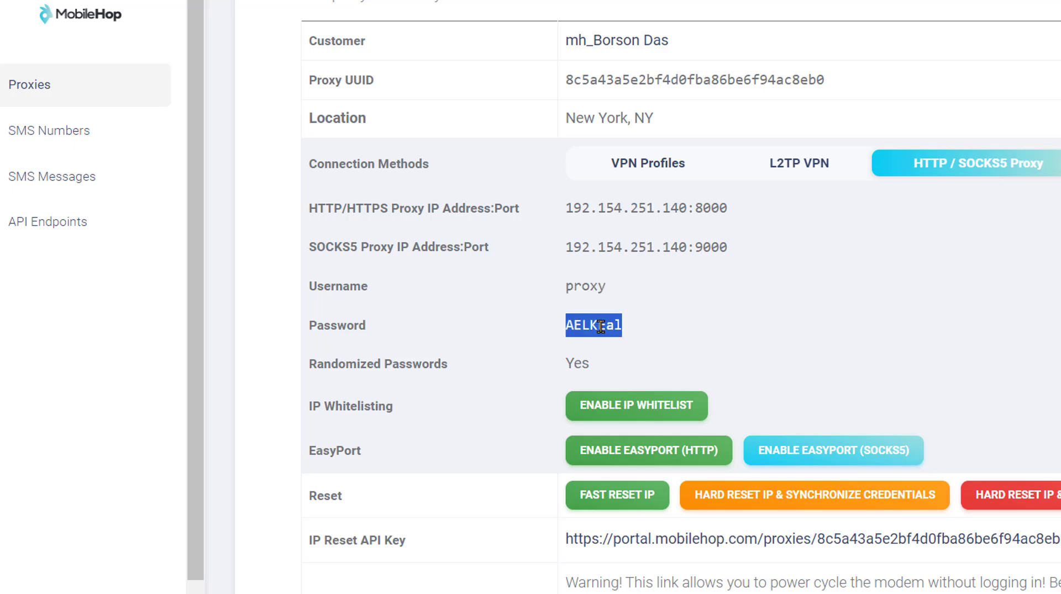
pyautogui.hotkey('alt', 'Tab')
pyautogui.click(326, 307)
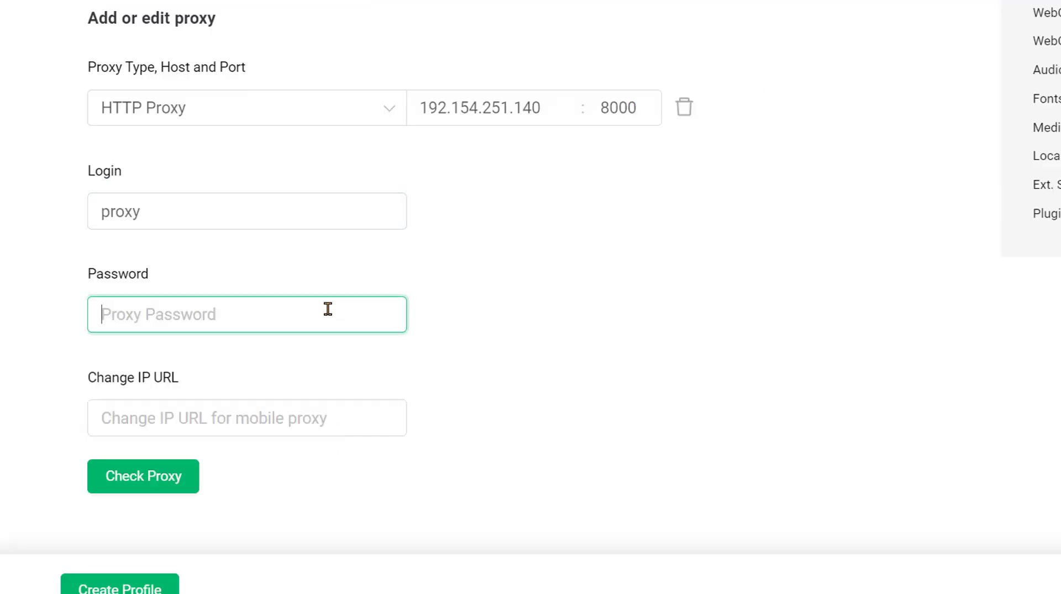
pyautogui.hotkey('ctrl', 'v')
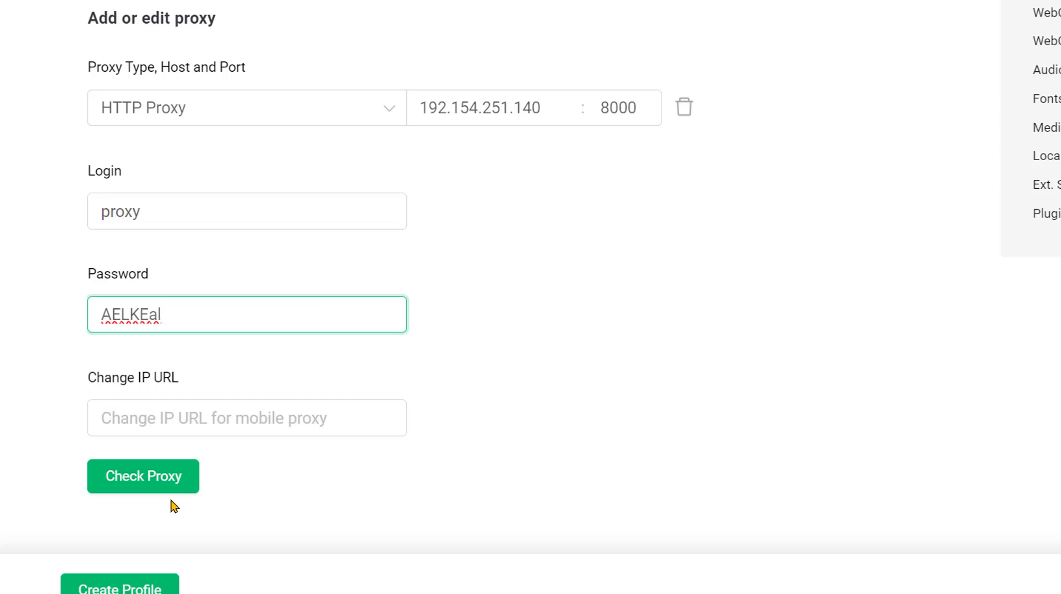
# Step: Check the proxy connection and create the browser profile
pyautogui.click(153, 485)
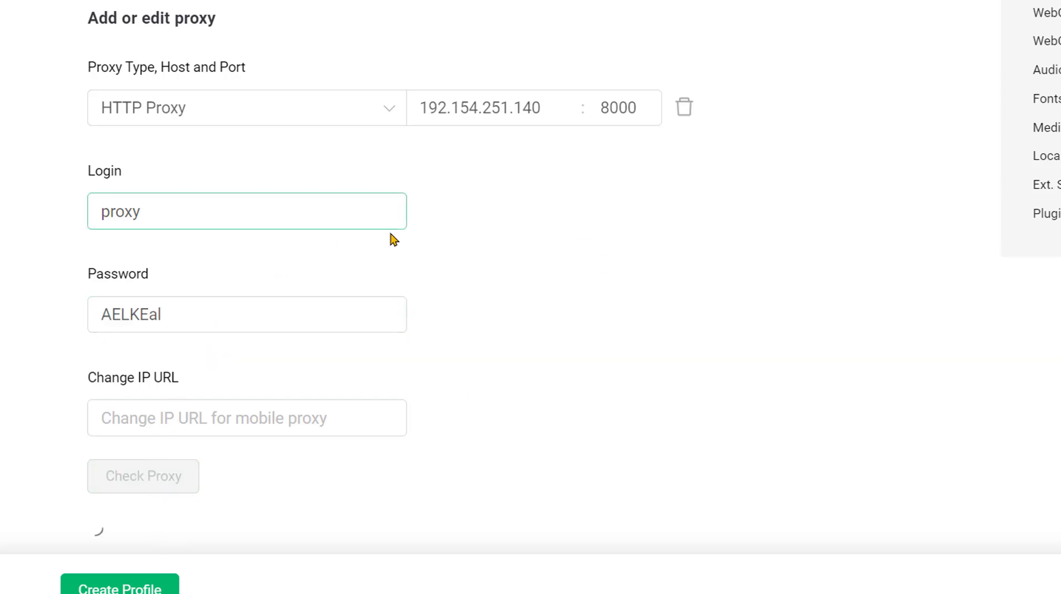
pyautogui.scroll(-1, 394, 239)
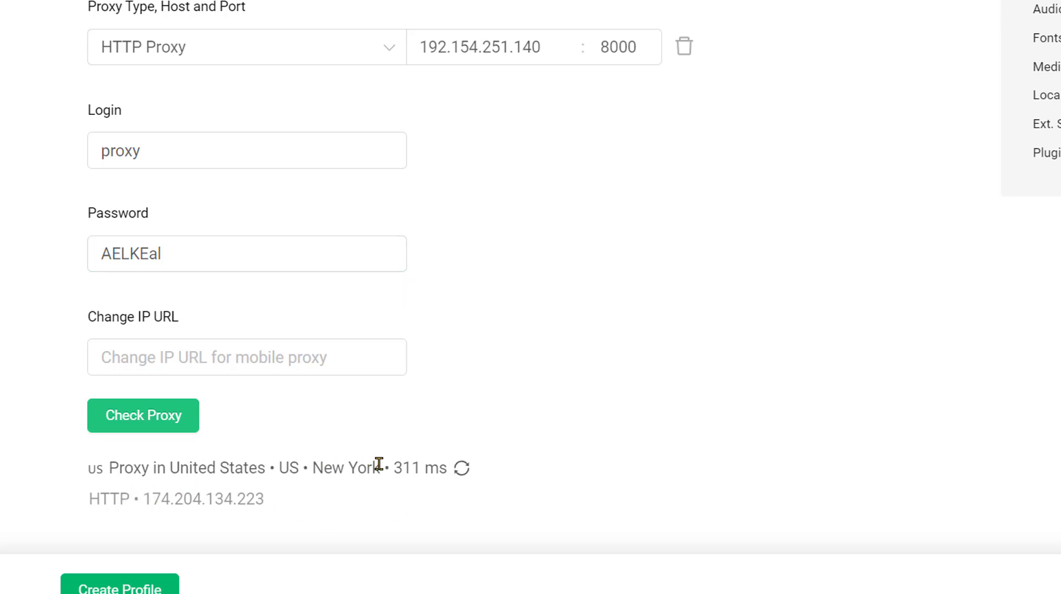
pyautogui.scroll(-1, 279, 426)
pyautogui.click(120, 591)
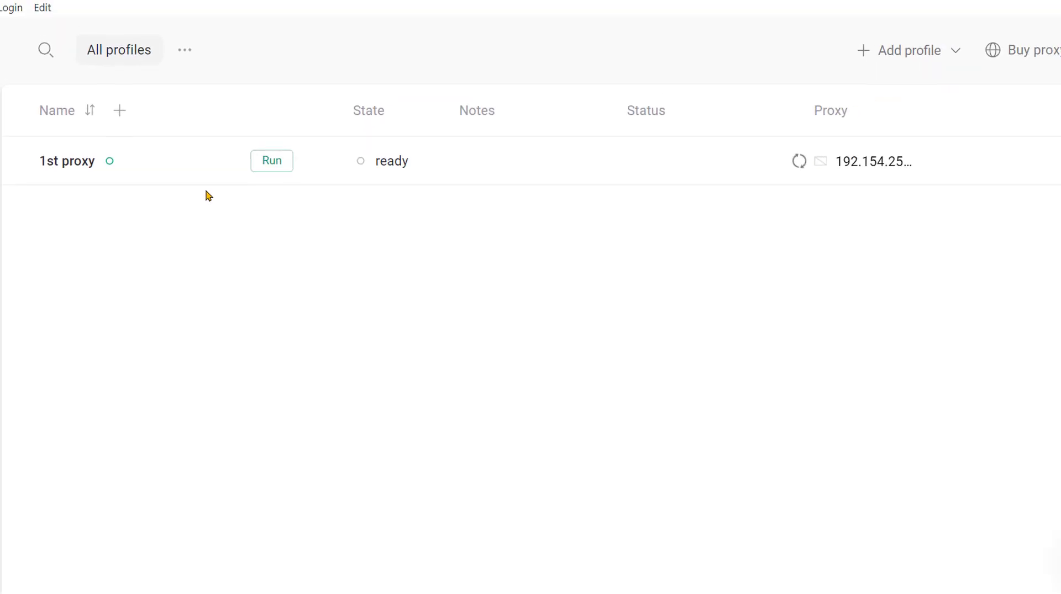
# Step: Run the "1st proxy" profile and open whoer.net in its browser
pyautogui.click(271, 161)
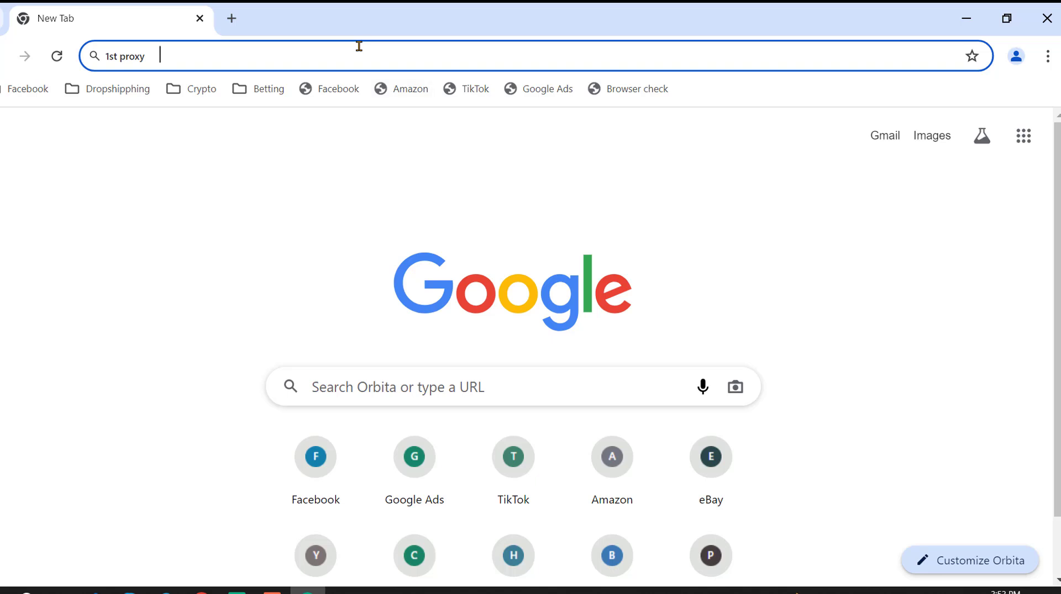
pyautogui.write('whoer')
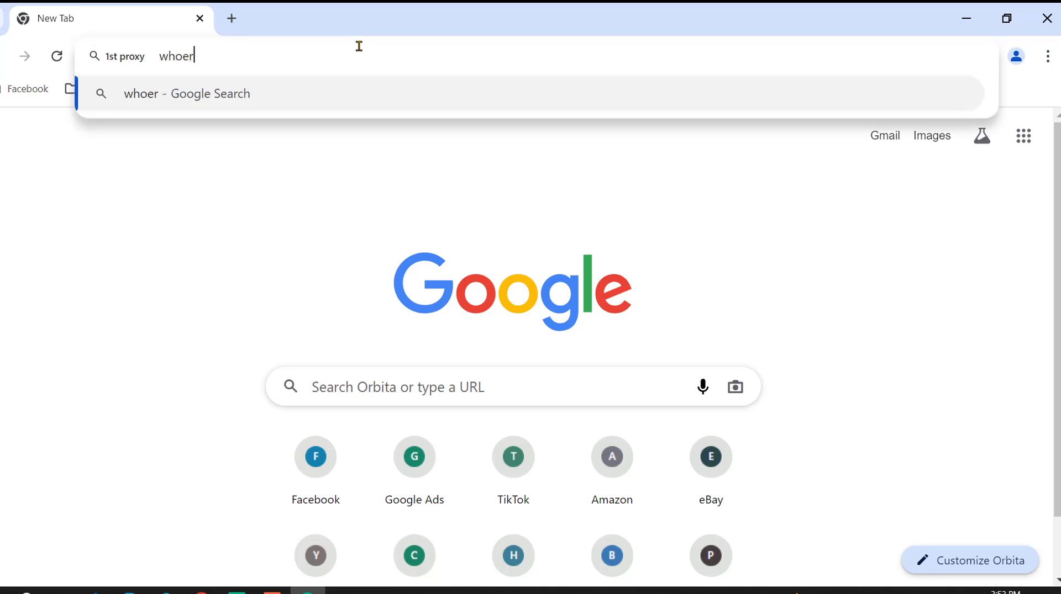
pyautogui.write('.n')
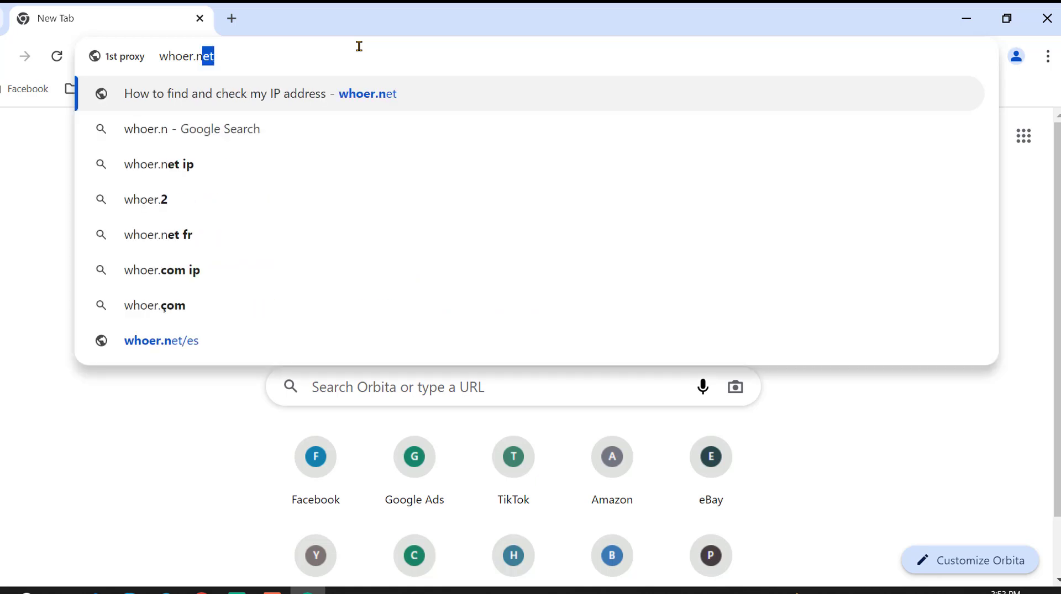
pyautogui.write('et')
pyautogui.press('Return')
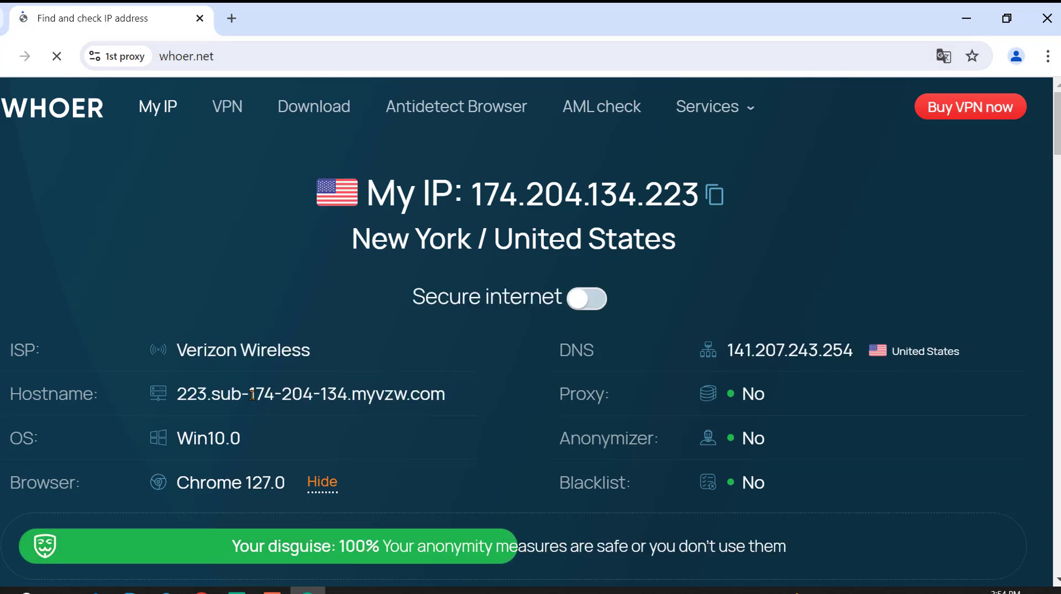
# Step: Examine the IP address, location, ISP, DNS, proxy detection and anonymity rating on the Whoer page
pyautogui.scroll(-3, 248, 394)
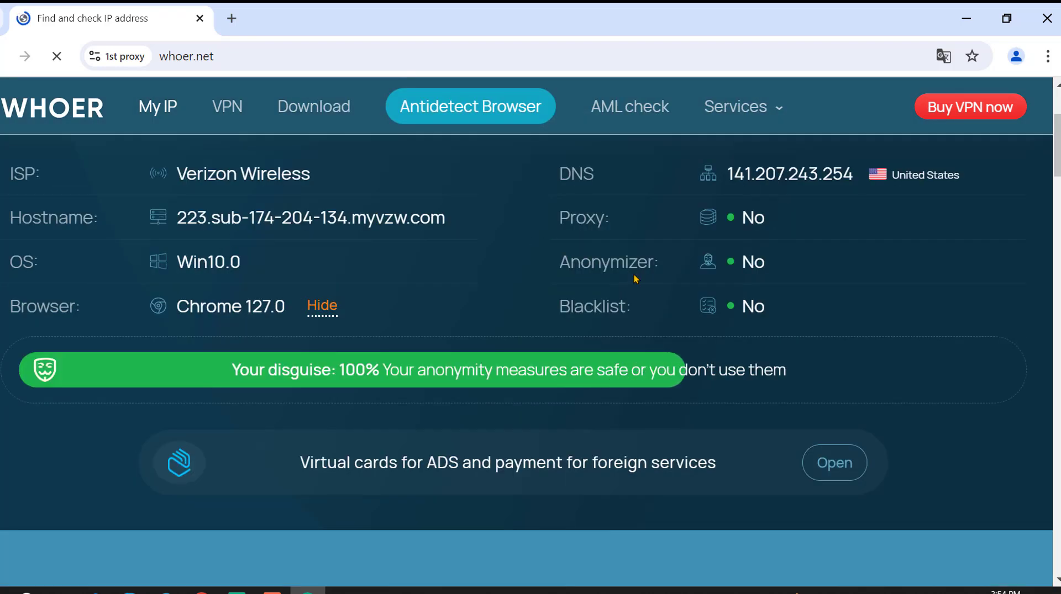
pyautogui.scroll(3, 635, 279)
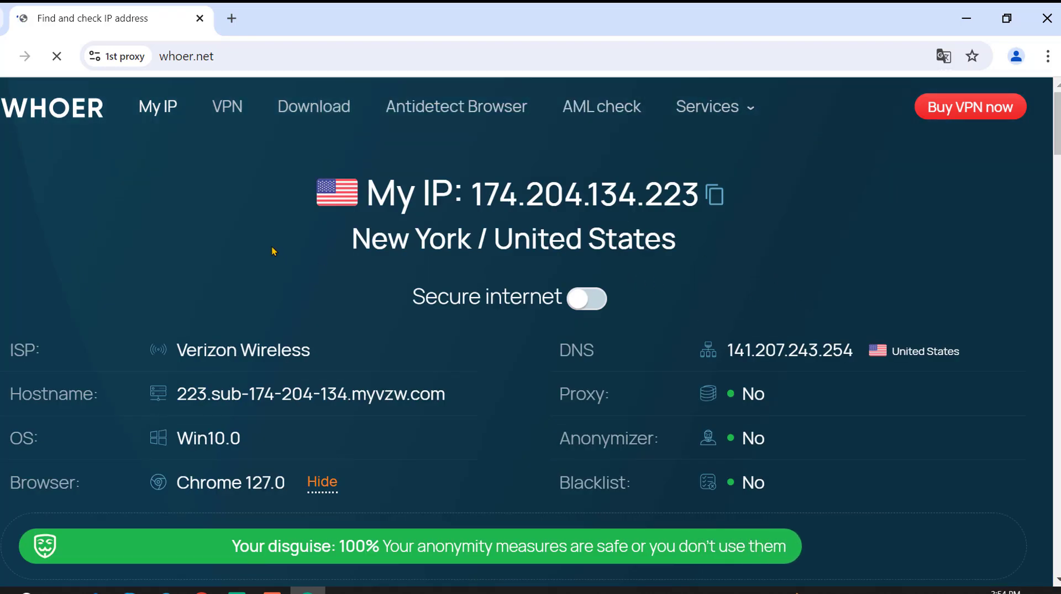
pyautogui.scroll(-6, 694, 326)
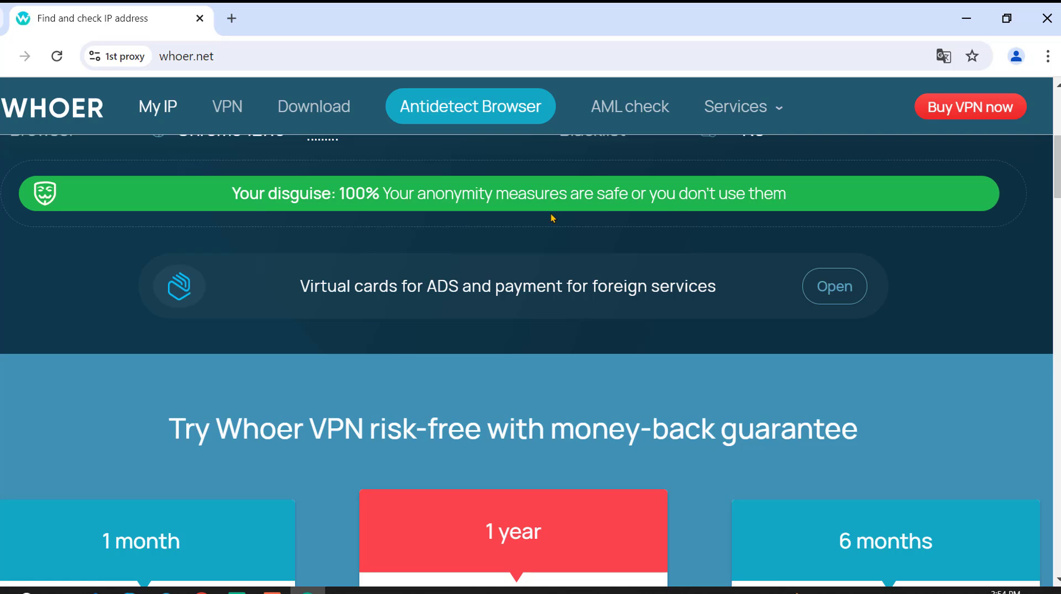
pyautogui.scroll(6, 551, 218)
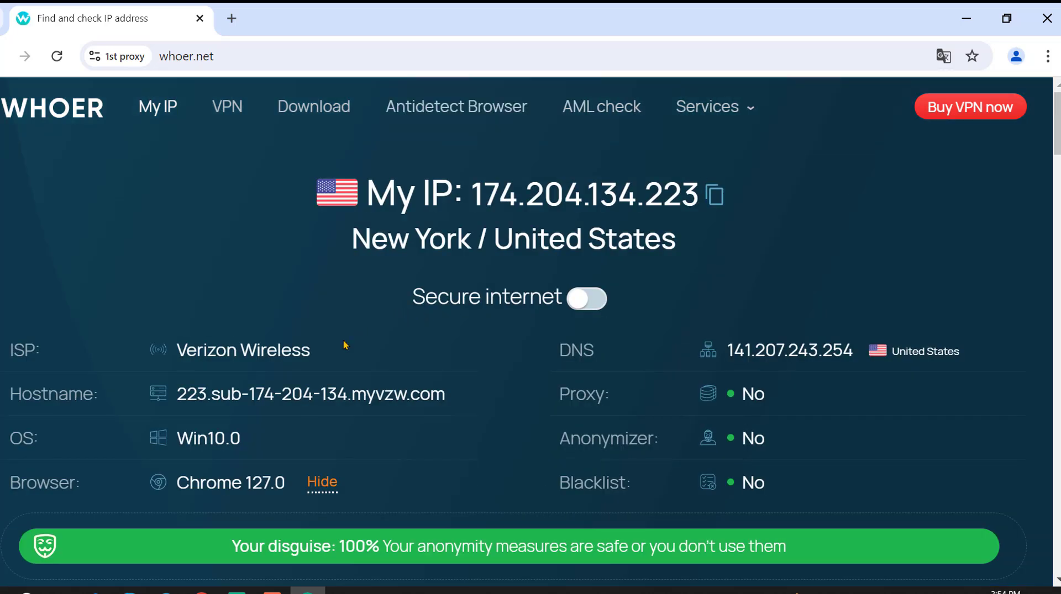
pyautogui.scroll(-6, 343, 345)
pyautogui.scroll(6, 279, 230)
# Step: Load YouTube in a new tab to test browsing, close it and review the Whoer page again
pyautogui.click(232, 19)
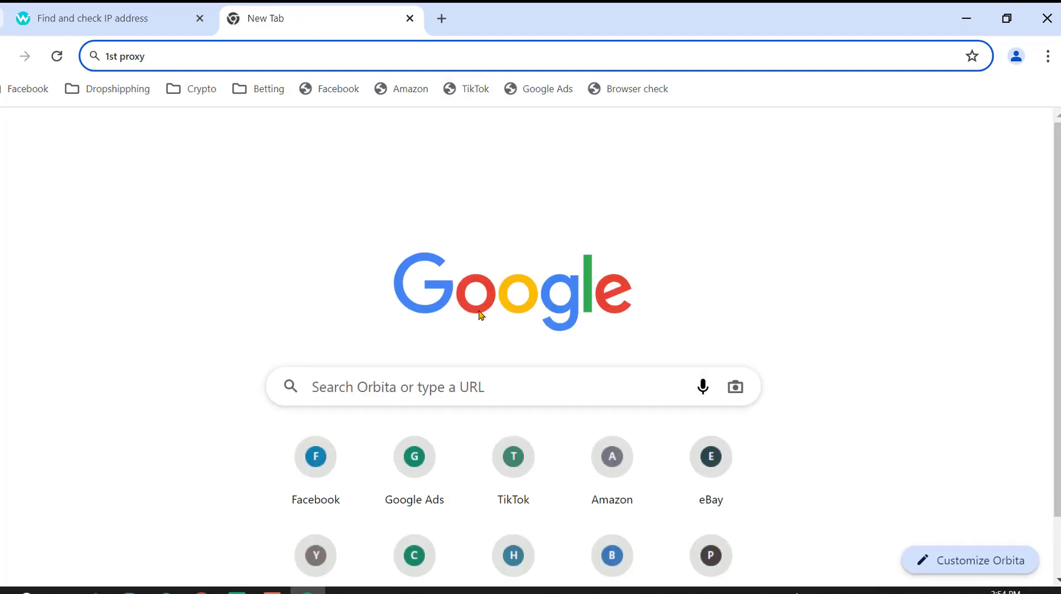
pyautogui.click(318, 563)
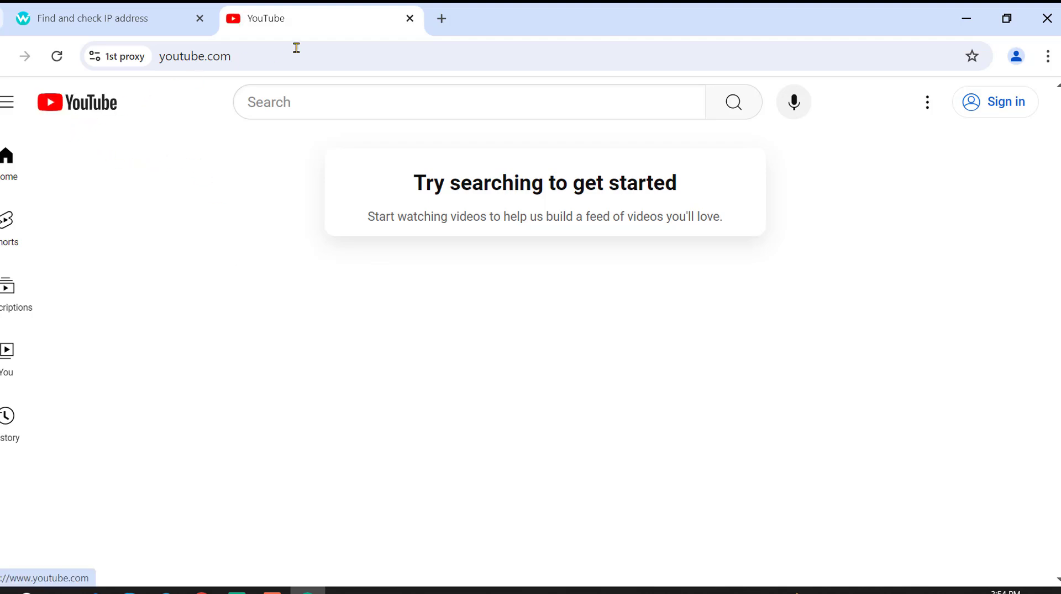
pyautogui.click(409, 18)
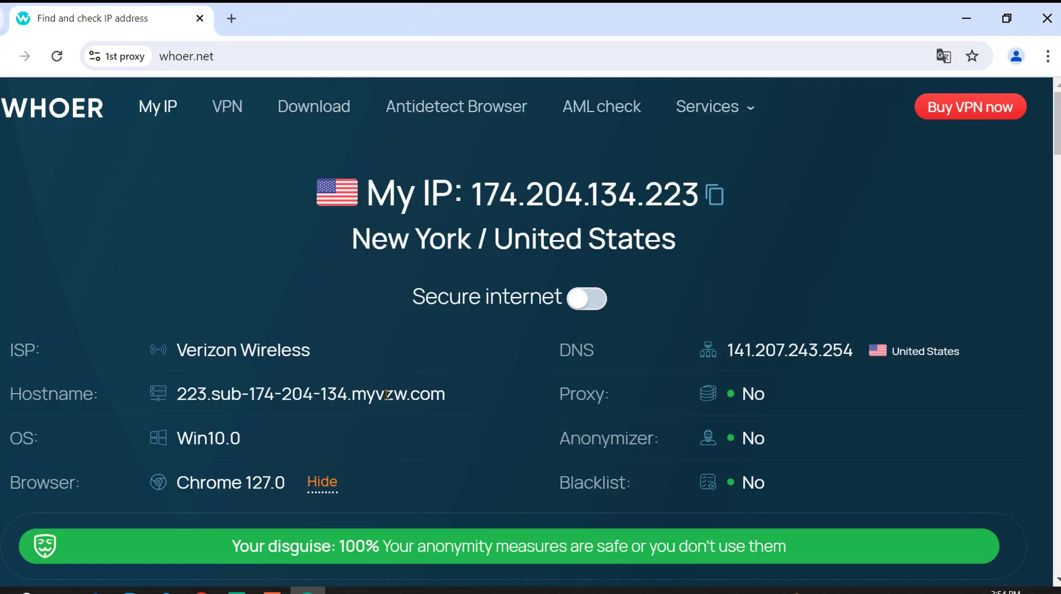
pyautogui.scroll(-10, 386, 395)
pyautogui.scroll(10, 391, 402)
# Step: Switch to GoLogin, start a new browser profile, try the Socks 5 Proxy type and set it back to HTTP Proxy
pyautogui.click(237, 592)
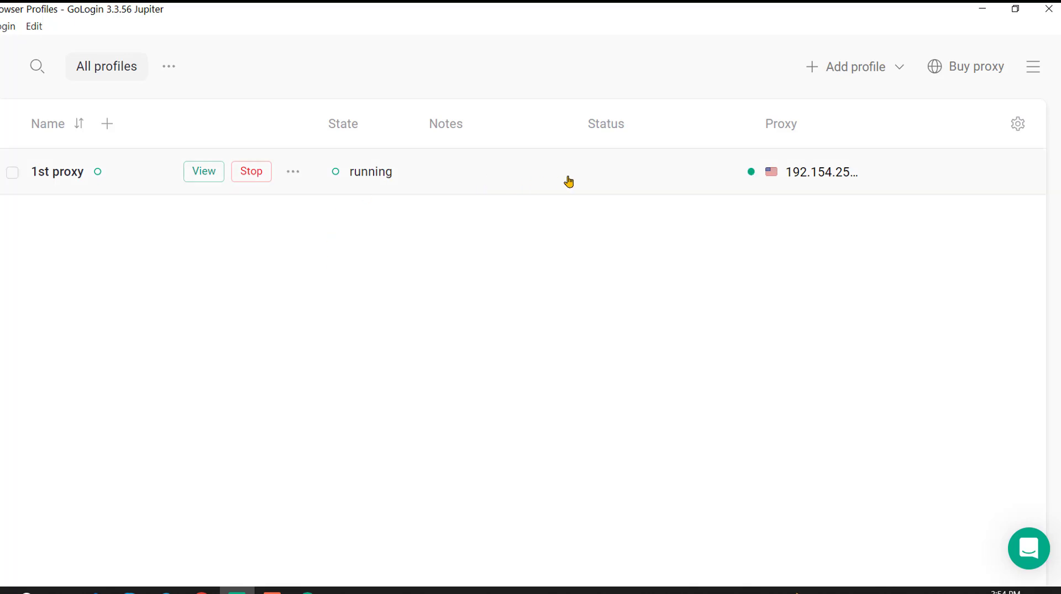
pyautogui.click(844, 68)
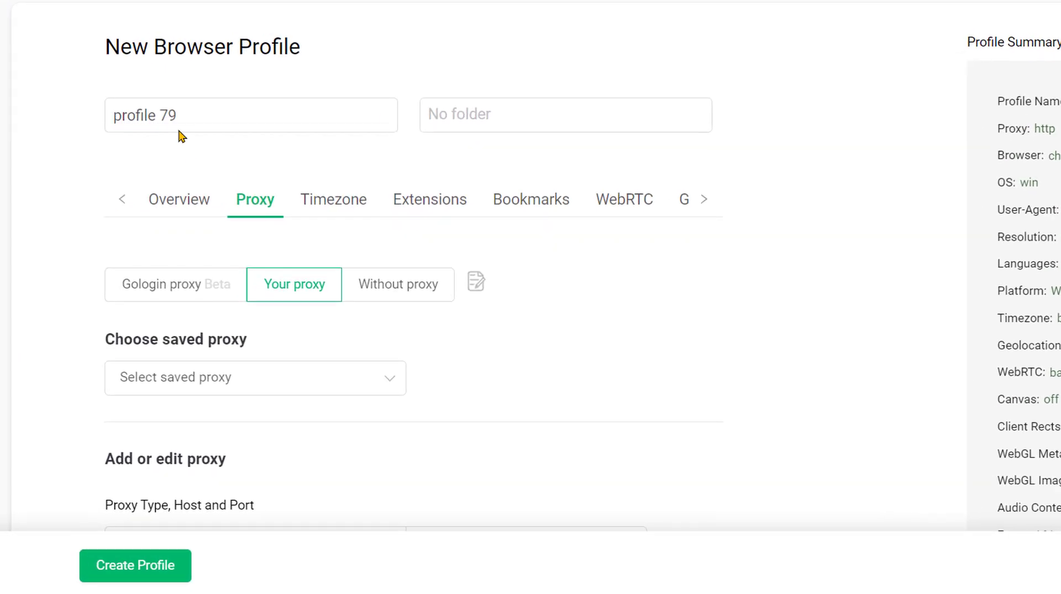
pyautogui.scroll(-4, 308, 195)
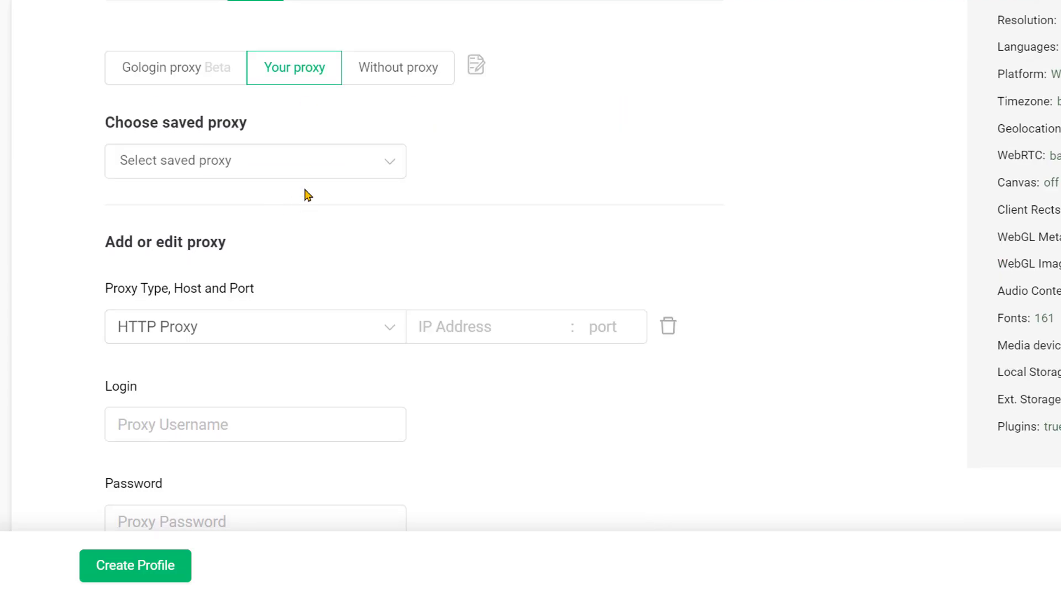
pyautogui.click(249, 327)
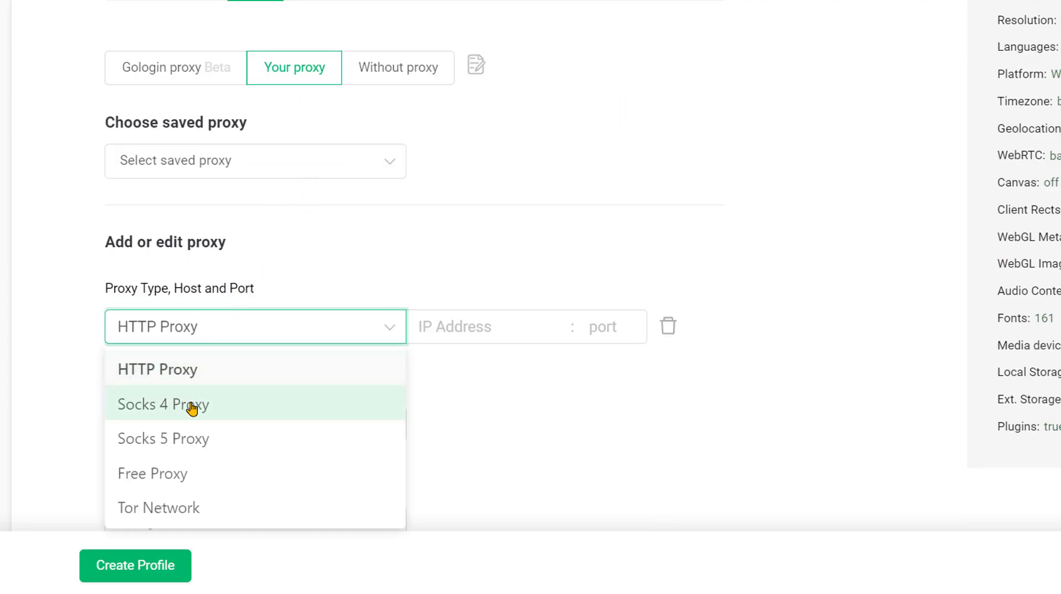
pyautogui.click(182, 439)
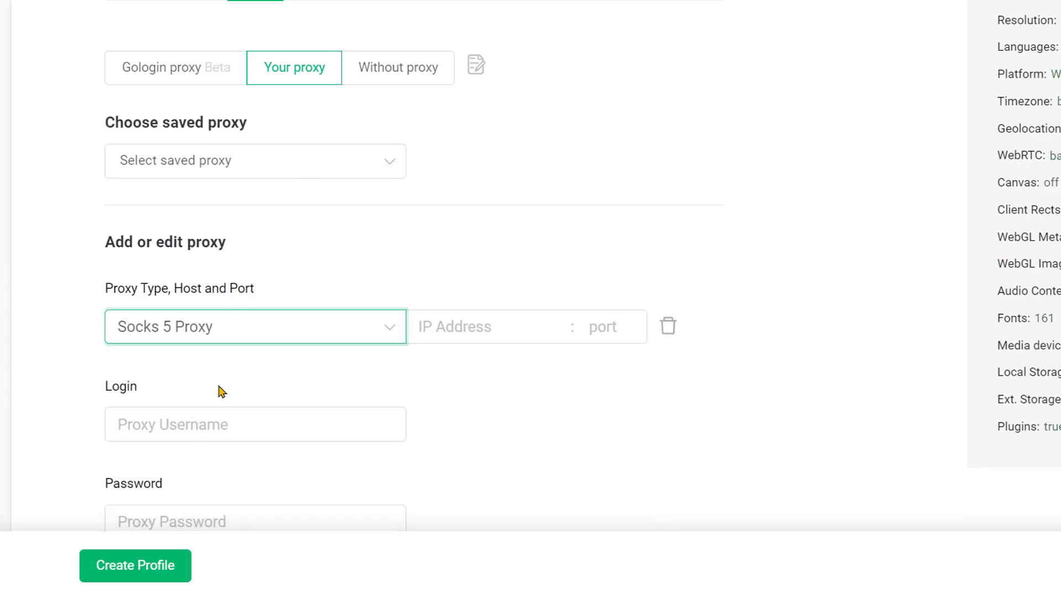
pyautogui.click(227, 327)
pyautogui.click(199, 370)
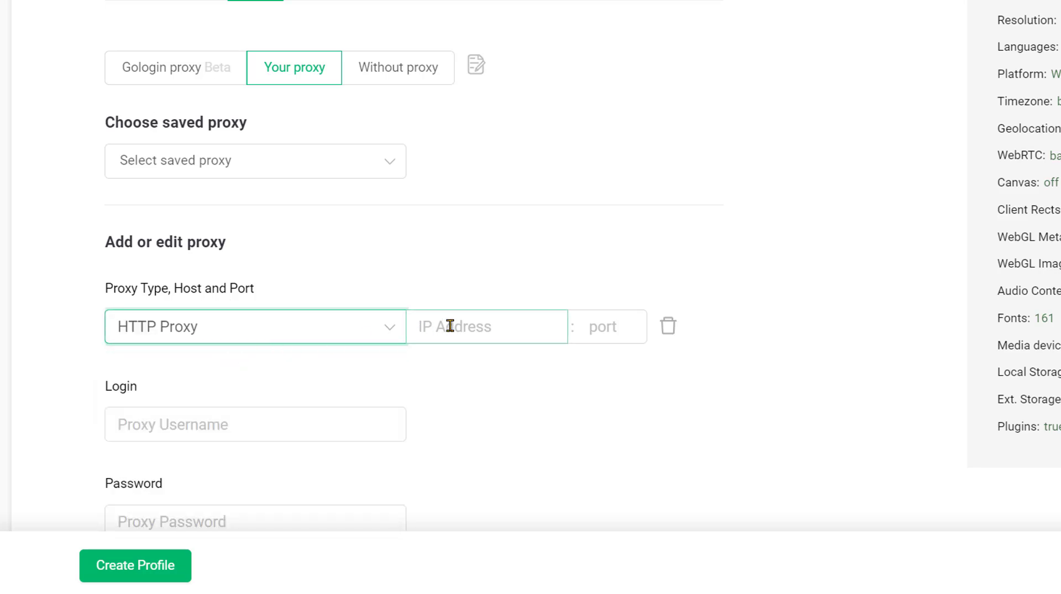
# Step: Go through the IP address, port, proxy username and proxy password fields of the new profile without filling them in
pyautogui.click(474, 327)
pyautogui.click(586, 327)
pyautogui.click(212, 434)
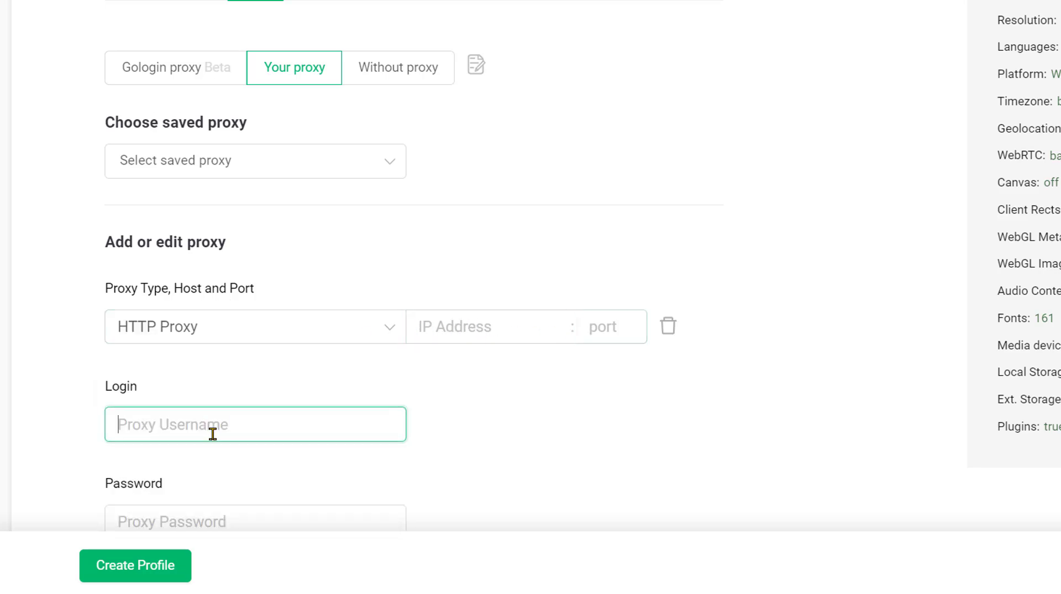
pyautogui.click(228, 510)
# Step: Switch to the MobileHop portal and review the New York proxy's HTTP/SOCKS5 credentials, reset options and connectable locations
pyautogui.scroll(-4, 259, 486)
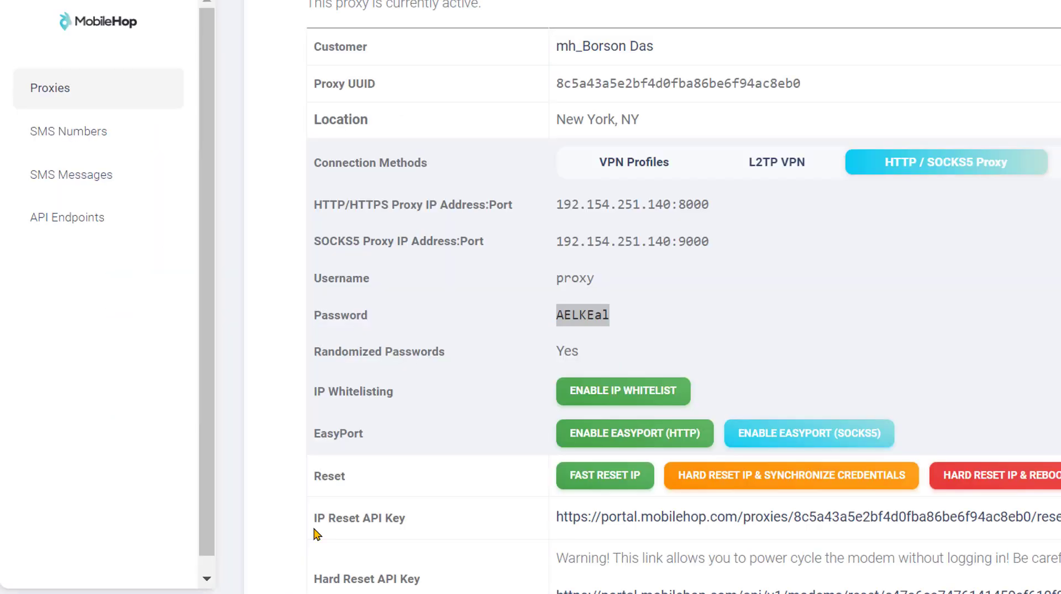
pyautogui.doubleClick(582, 313)
pyautogui.scroll(-4, 743, 288)
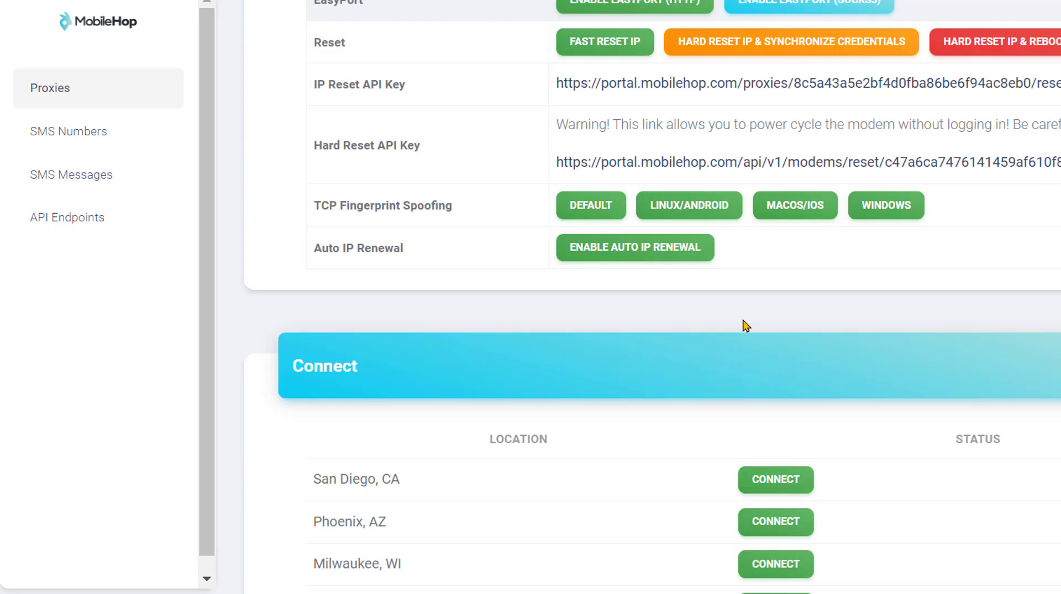
pyautogui.scroll(2, 744, 316)
pyautogui.scroll(5, 743, 316)
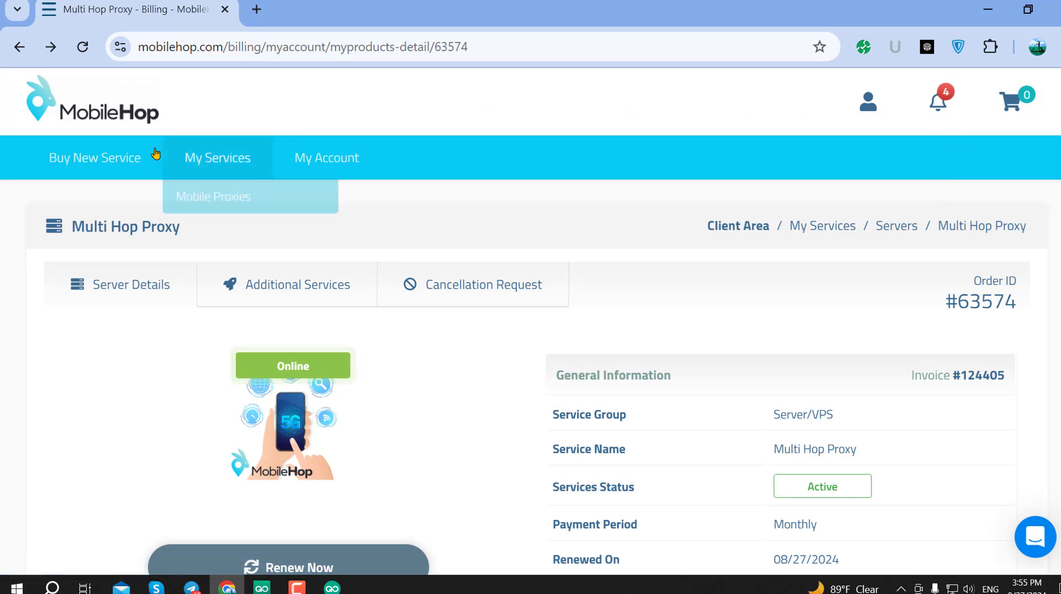
# Step: List the account's mobile proxies on the MobileHop billing site and open management of the active monthly Multi Hop Proxy service
pyautogui.moveTo(210, 162)
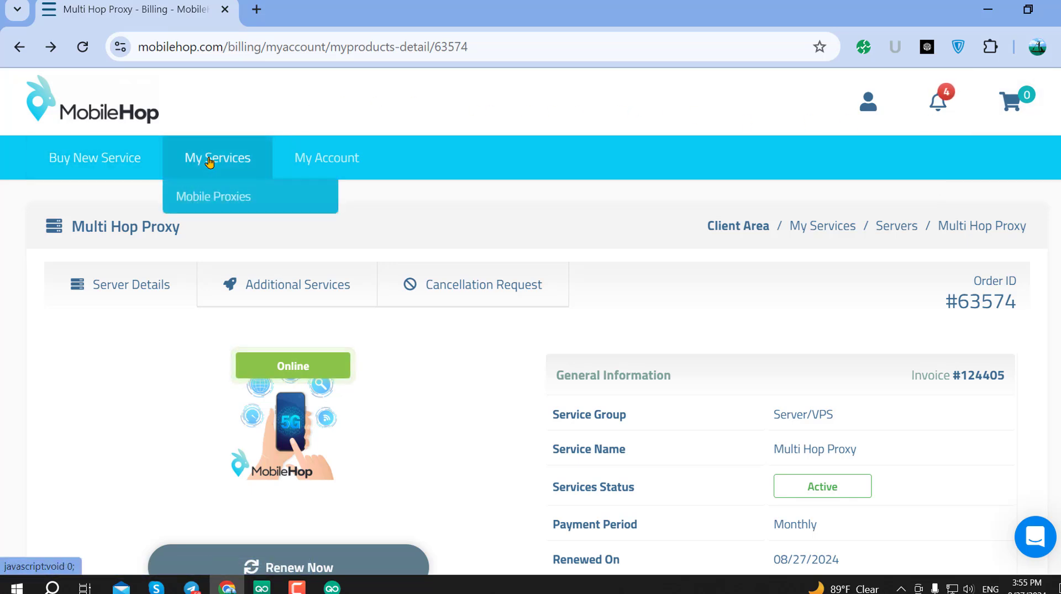
pyautogui.click(222, 198)
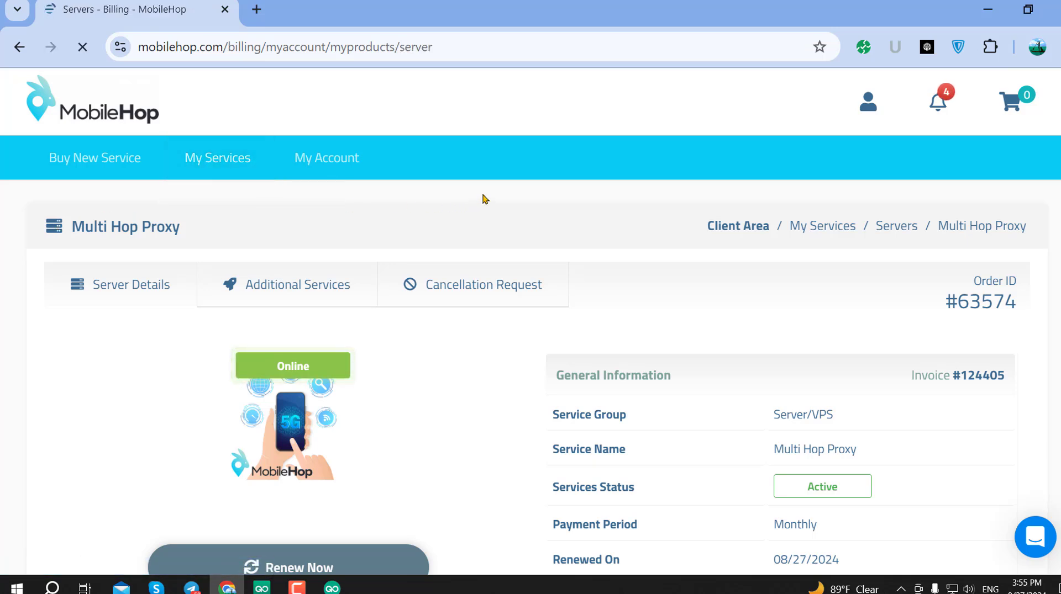
pyautogui.scroll(-3, 607, 301)
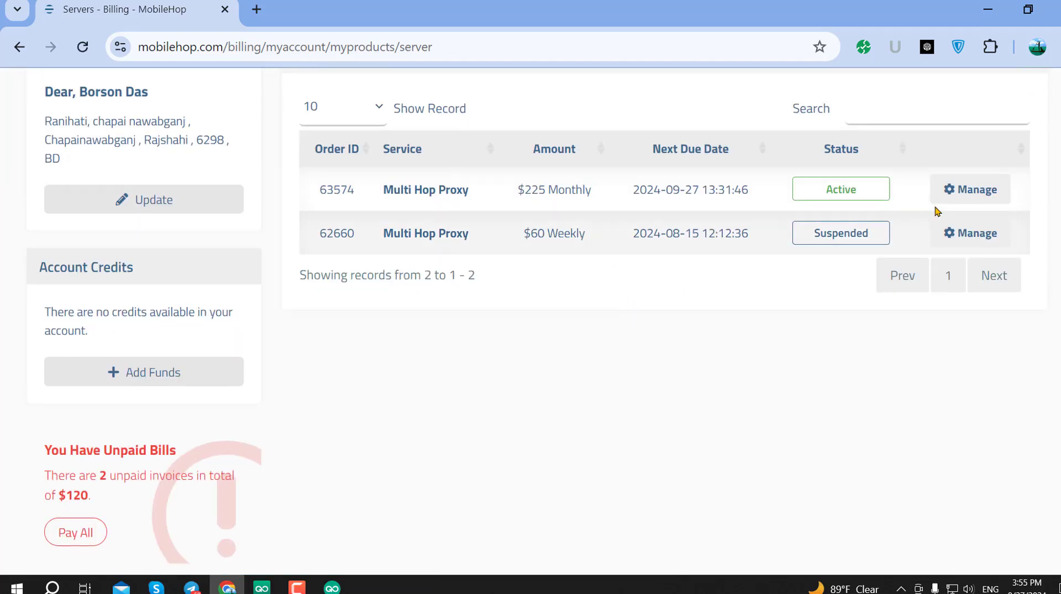
pyautogui.scroll(3, 741, 254)
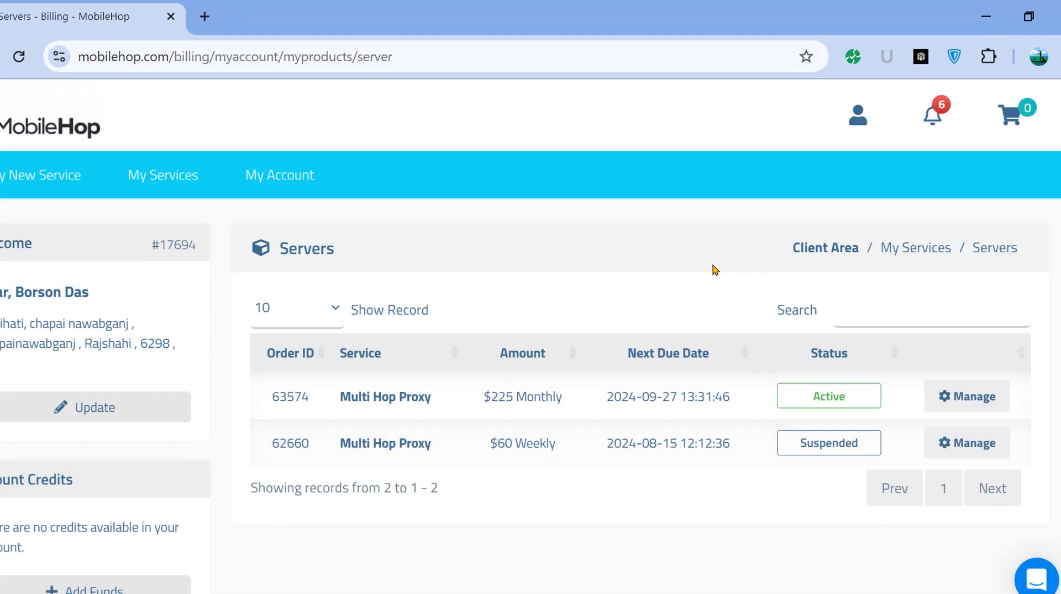
pyautogui.scroll(-3, 663, 260)
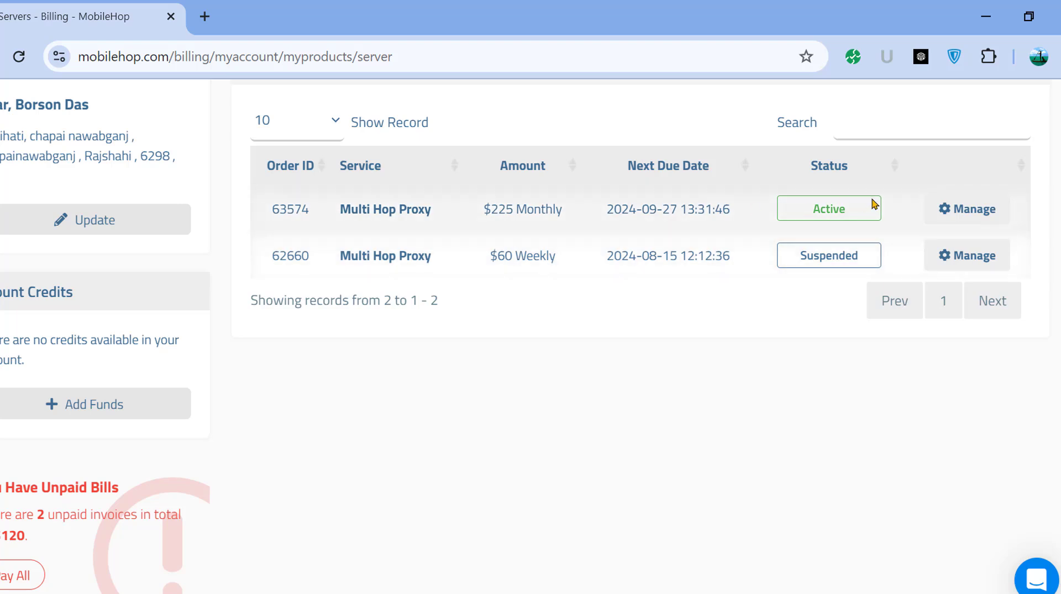
pyautogui.click(965, 208)
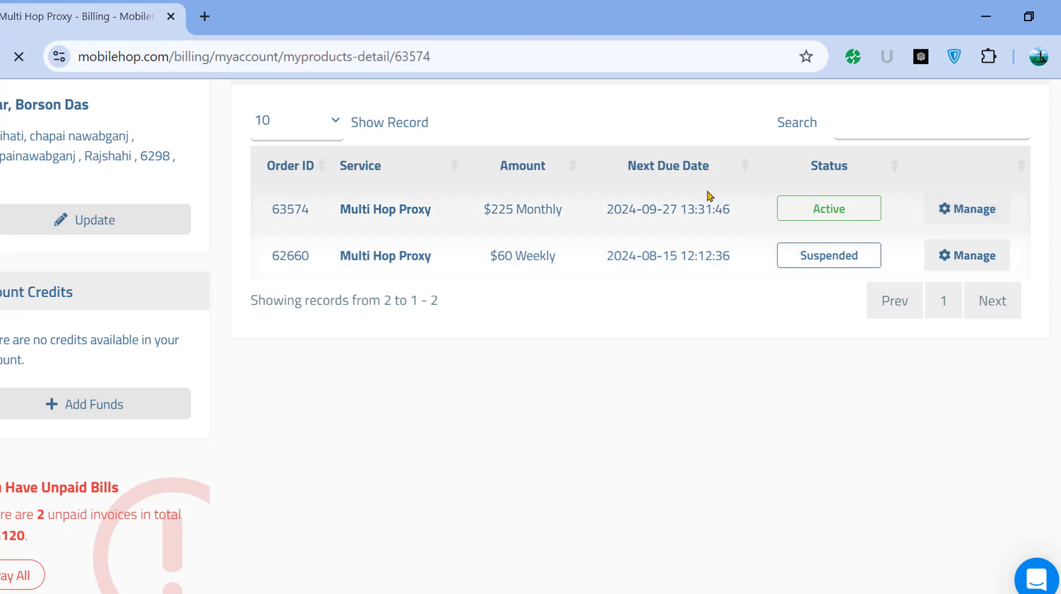
# Step: Open the proxy details page from the Multi Hop Proxy service's license key section
pyautogui.scroll(-3, 482, 199)
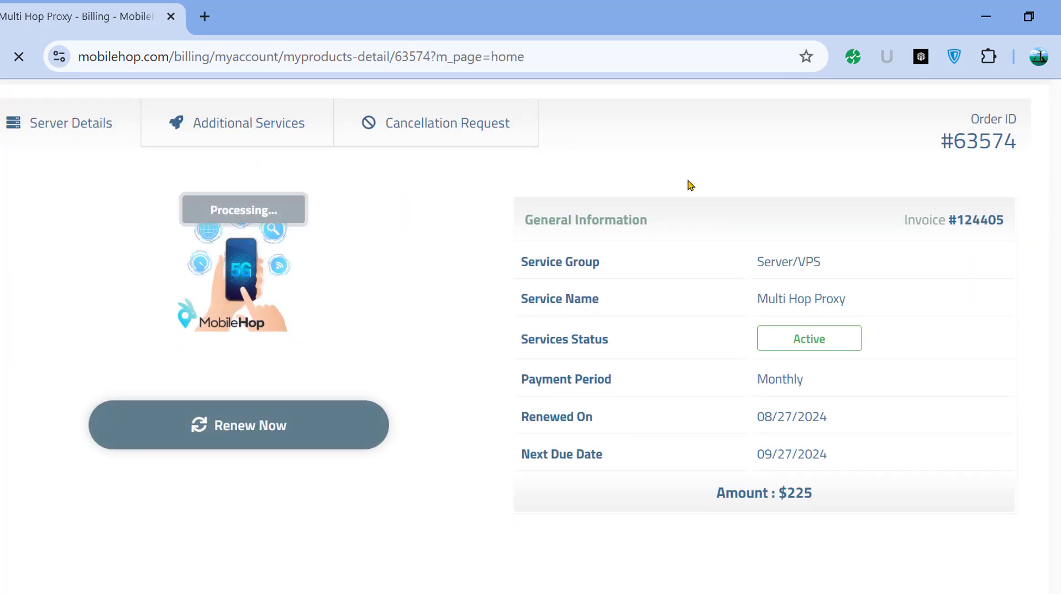
pyautogui.scroll(-6, 690, 182)
pyautogui.scroll(2, 712, 184)
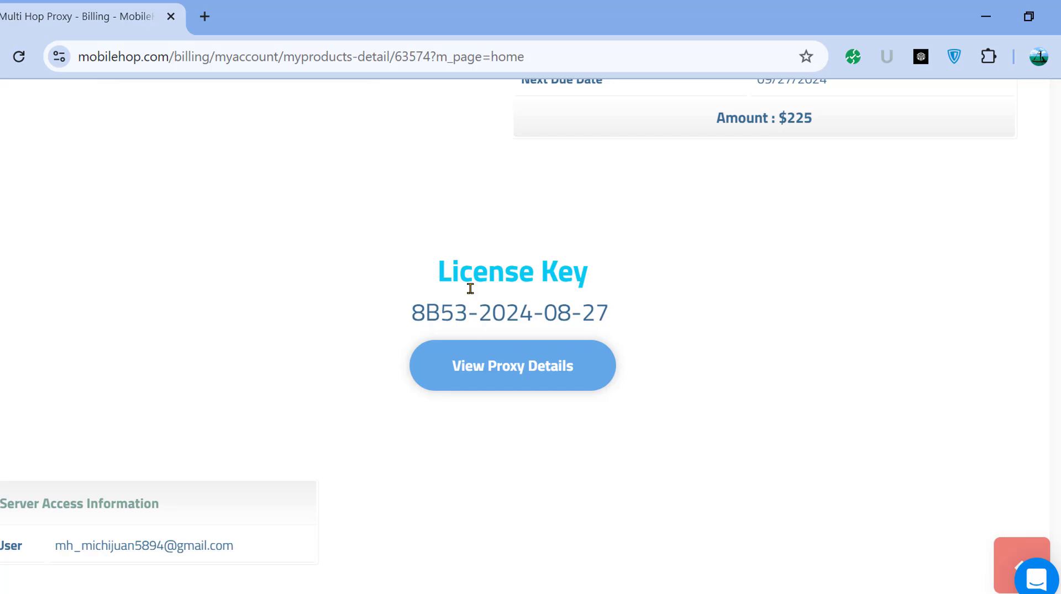
pyautogui.click(482, 371)
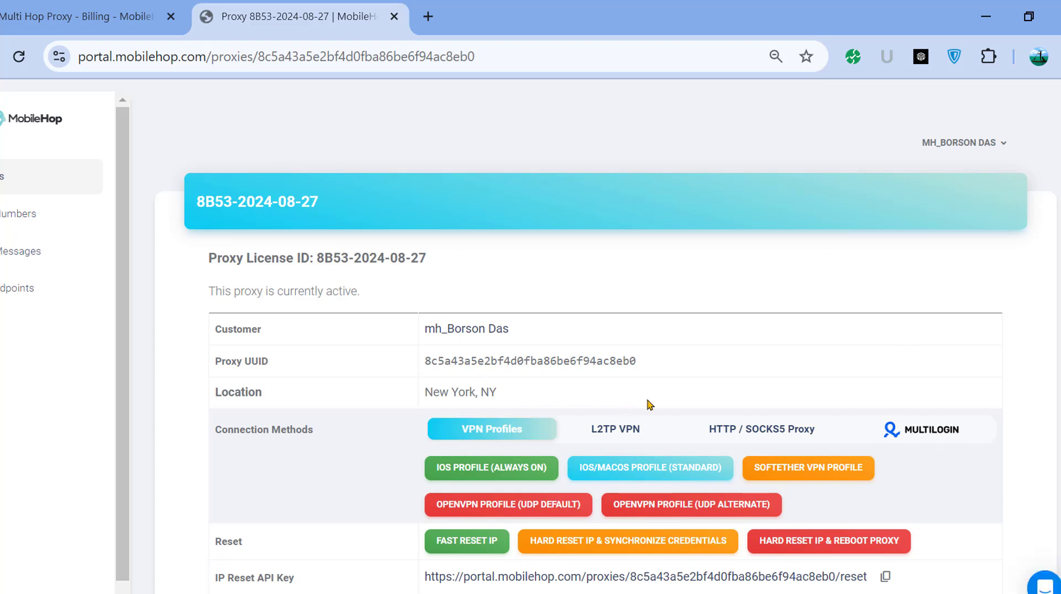
# Step: Examine the proxy's L2TP VPN, HTTP / SOCKS5 Proxy and Multilogin connection methods and the list of connectable locations
pyautogui.scroll(-3, 649, 405)
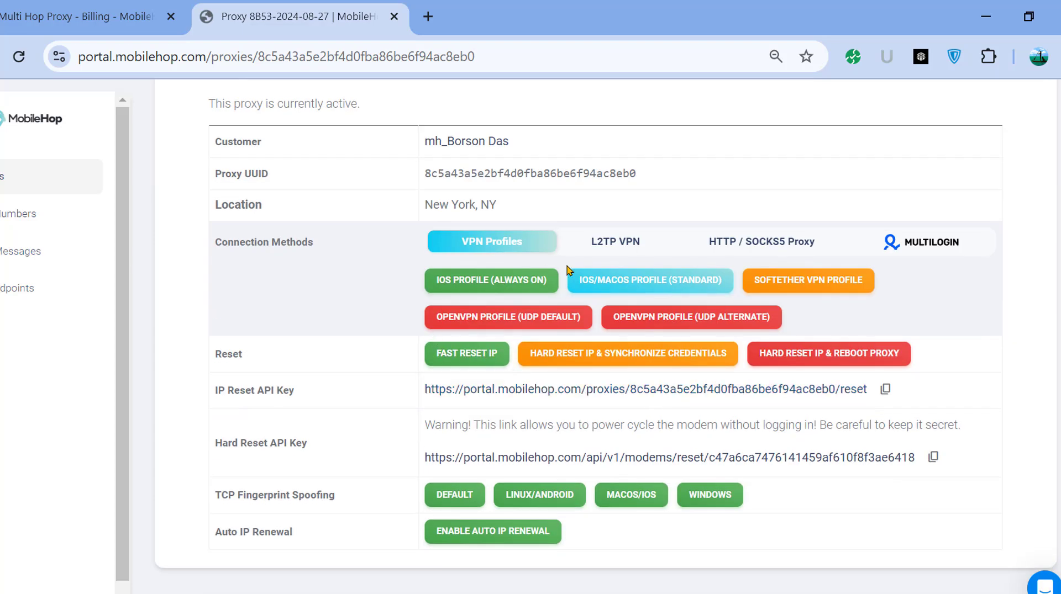
pyautogui.click(632, 242)
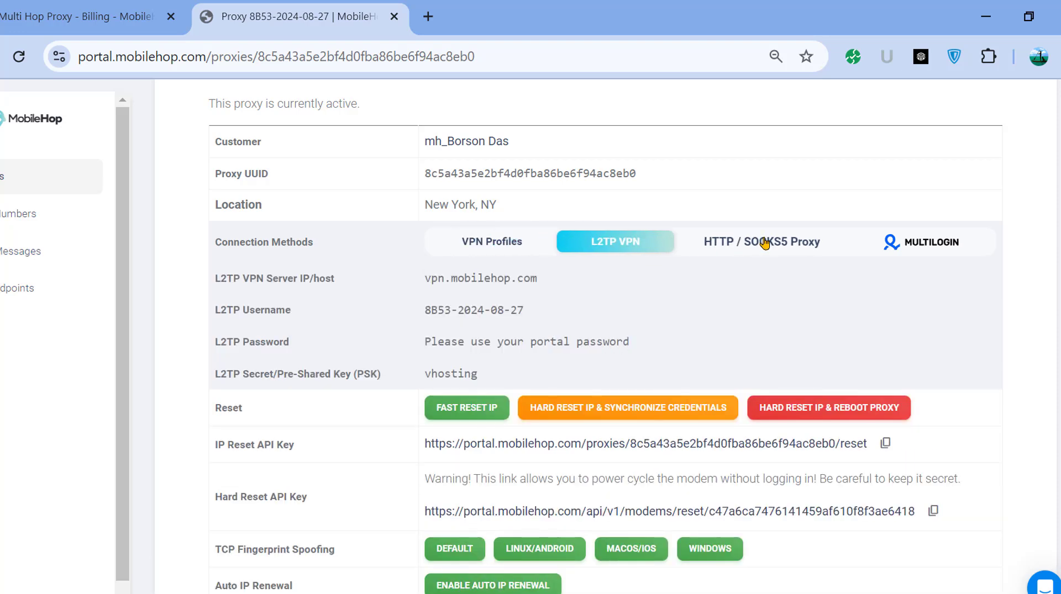
pyautogui.click(764, 243)
pyautogui.click(918, 251)
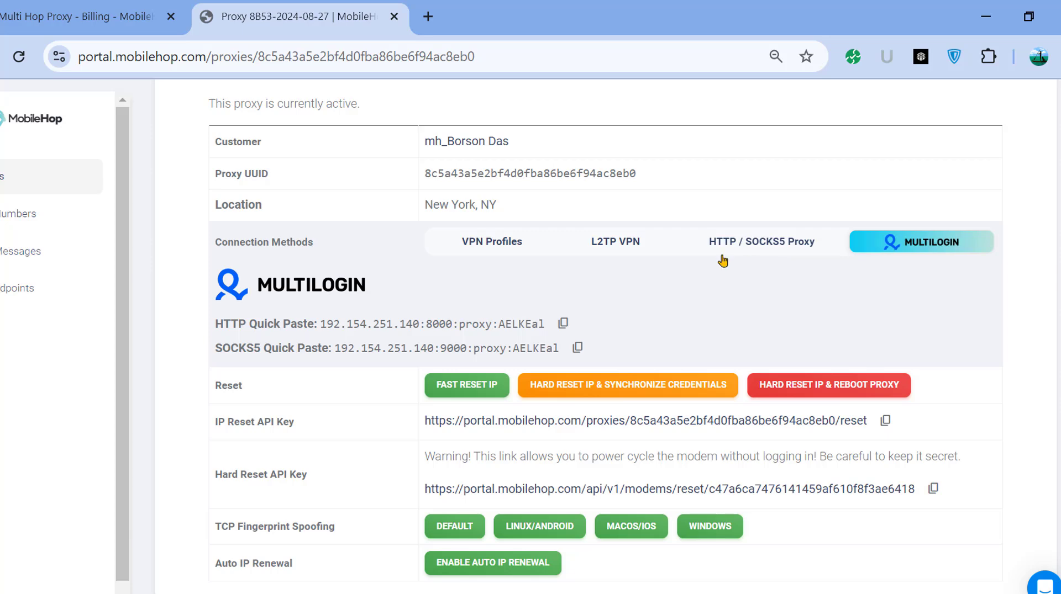
pyautogui.scroll(-15, 724, 259)
pyautogui.scroll(20, 739, 259)
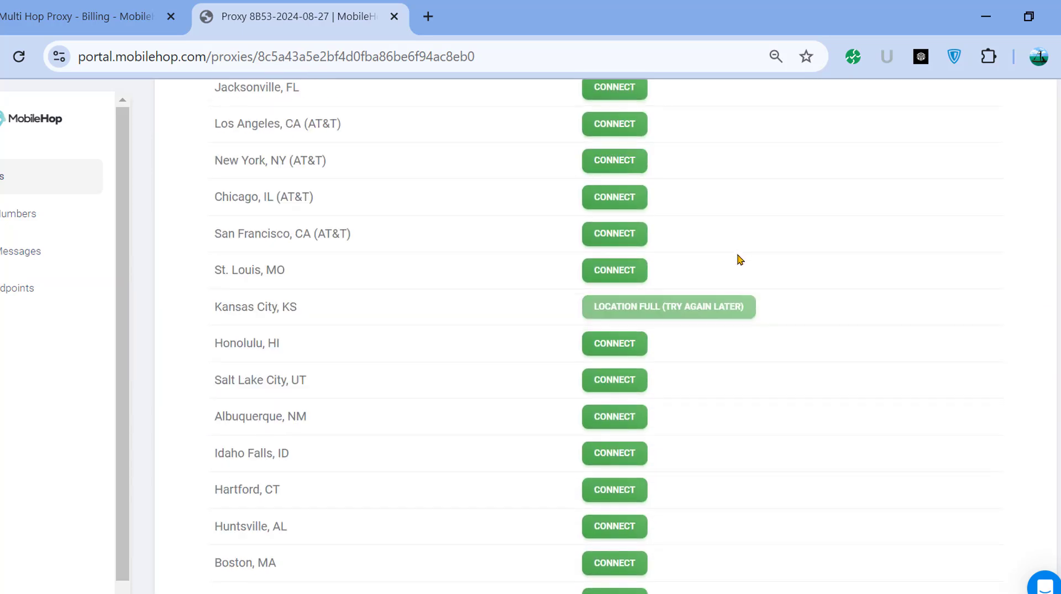
pyautogui.scroll(6, 501, 256)
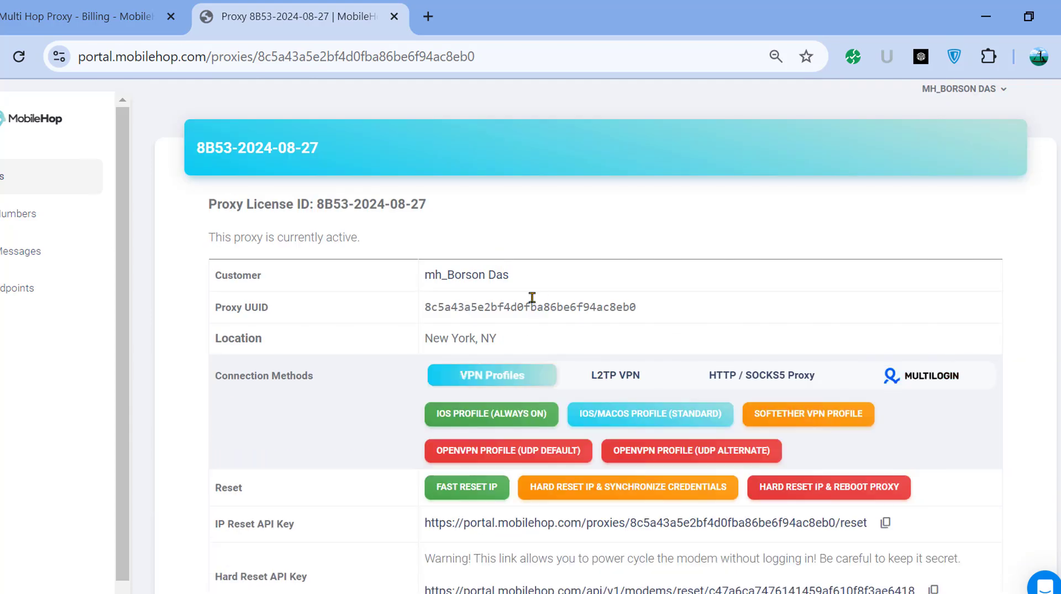